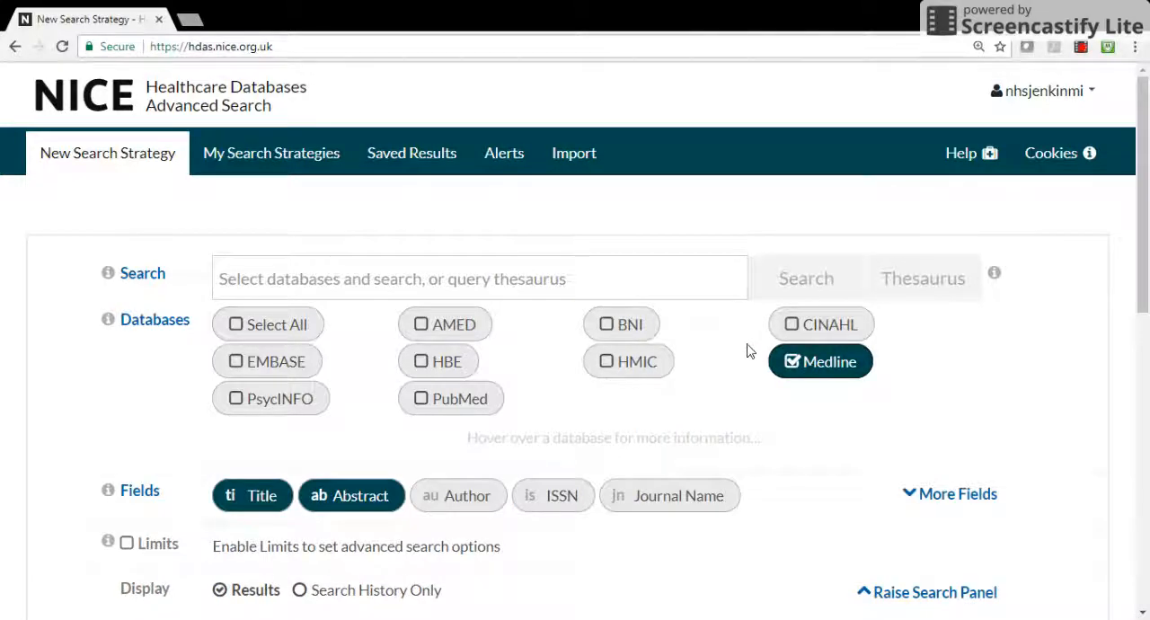
Look up "copd" in the Medline thesaurus and open the COPD entry to find its preferred term
click(678, 284)
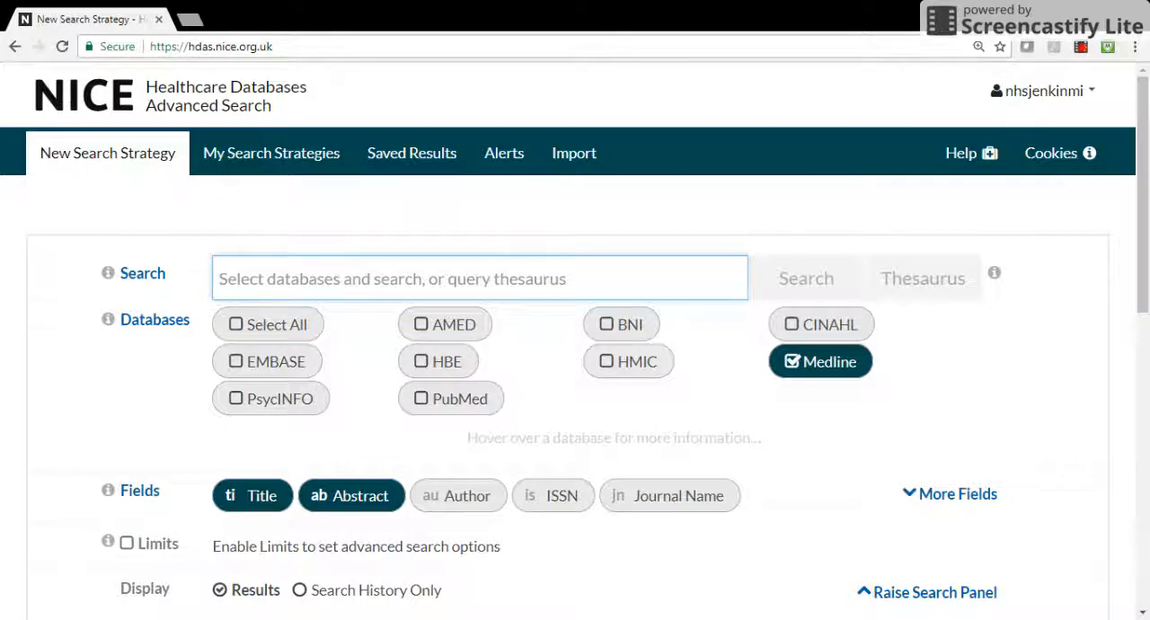
text(copd)
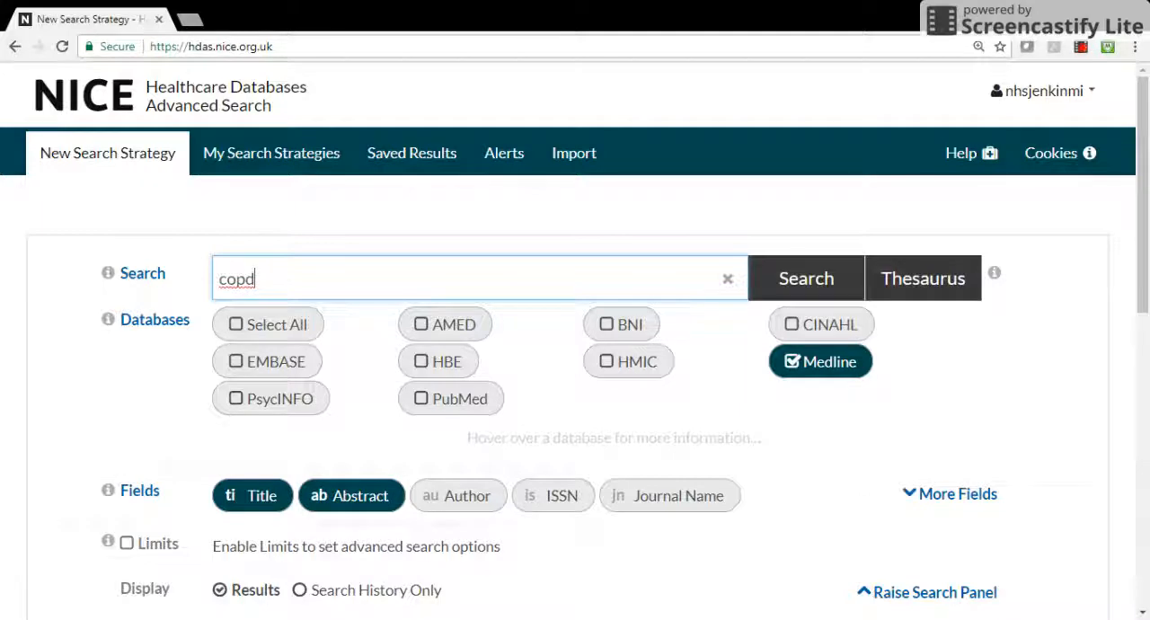
click(910, 284)
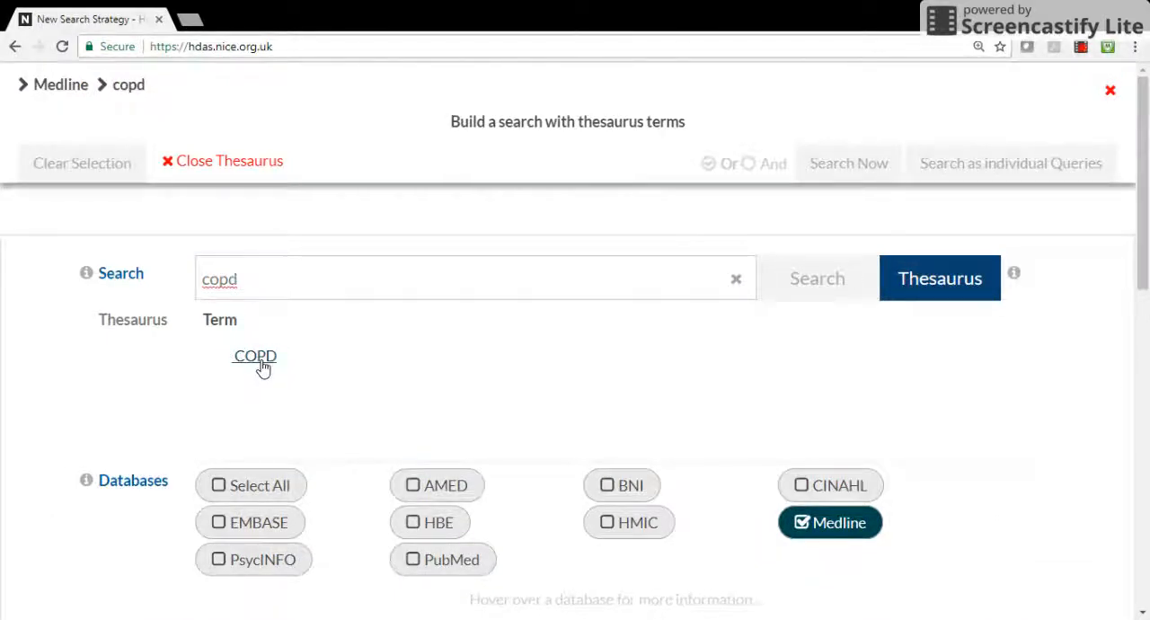
click(256, 358)
scroll(259, 366, down, 1)
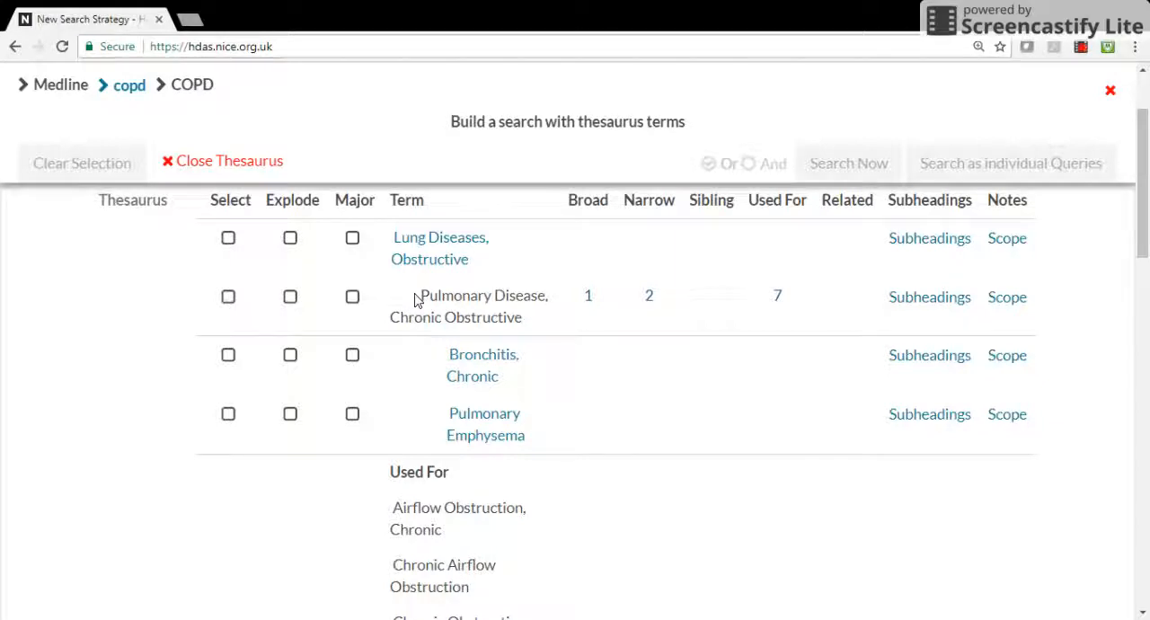
drag(414, 300, 523, 317)
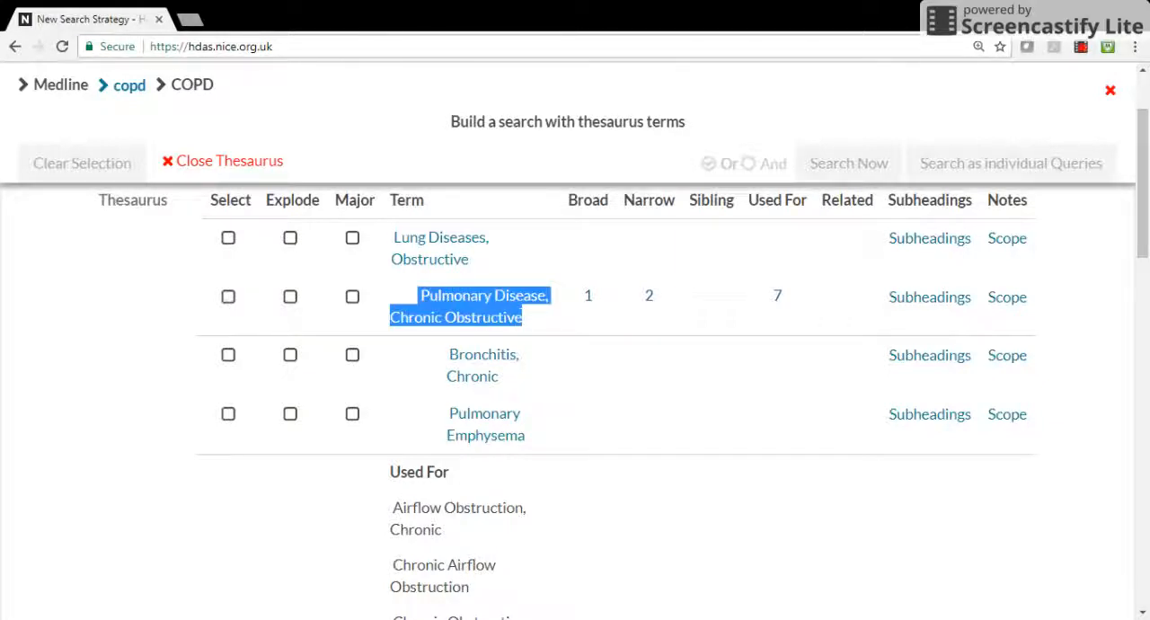
click(525, 320)
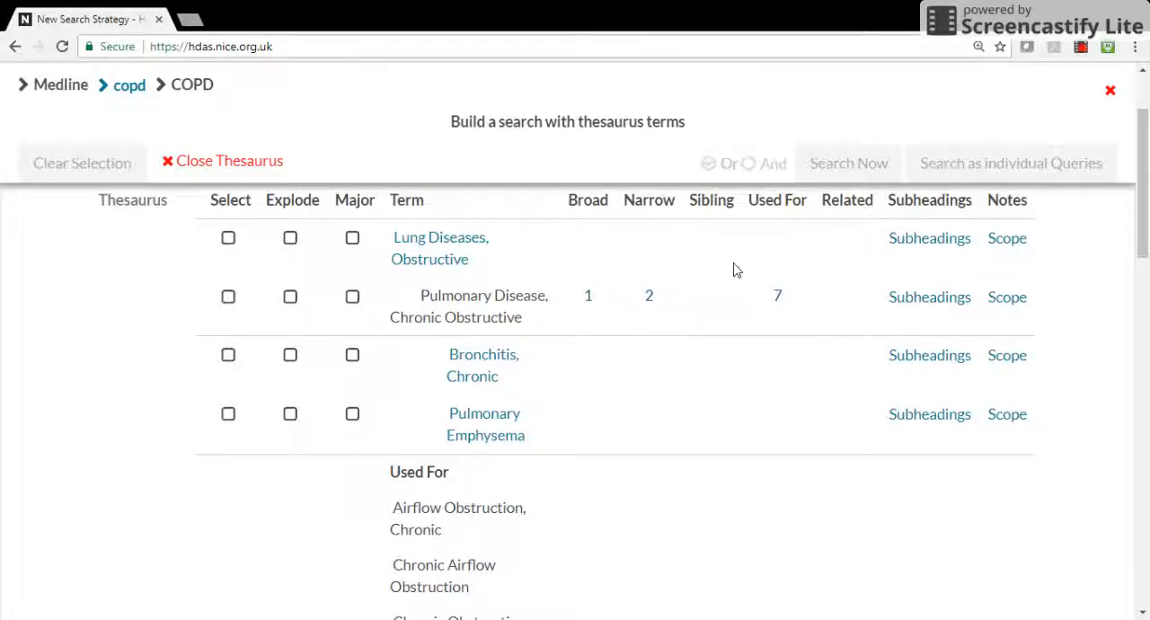
Review the scope notes for Pulmonary Disease, Chronic Obstructive, including the definition and used-for terms, and return to the thesaurus term list
click(1009, 299)
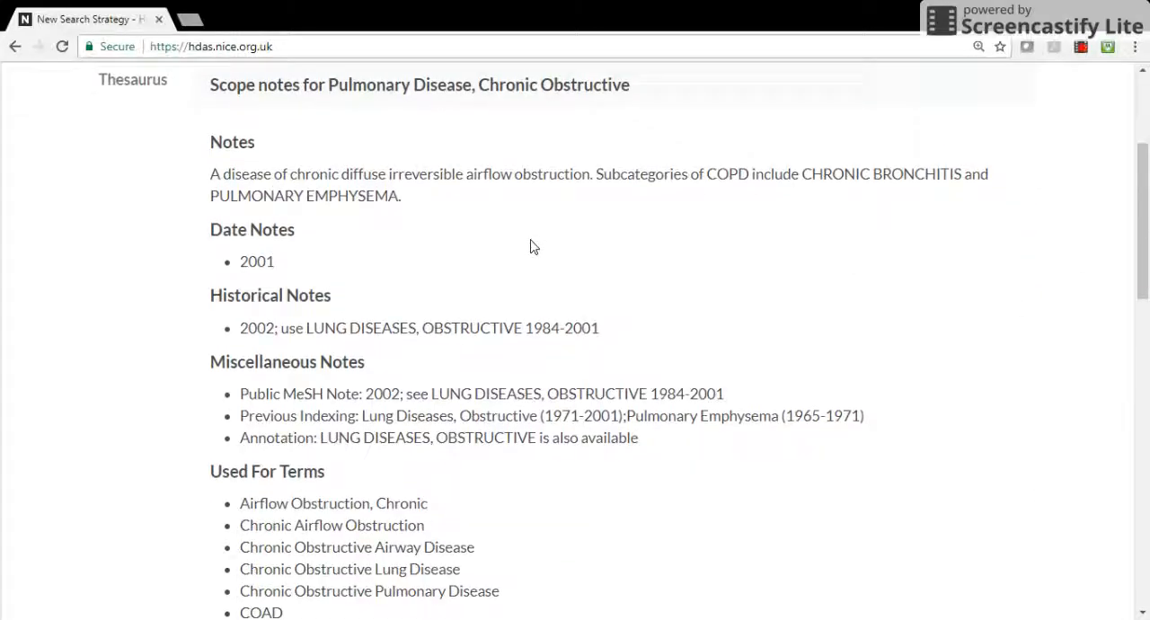
drag(212, 174, 403, 209)
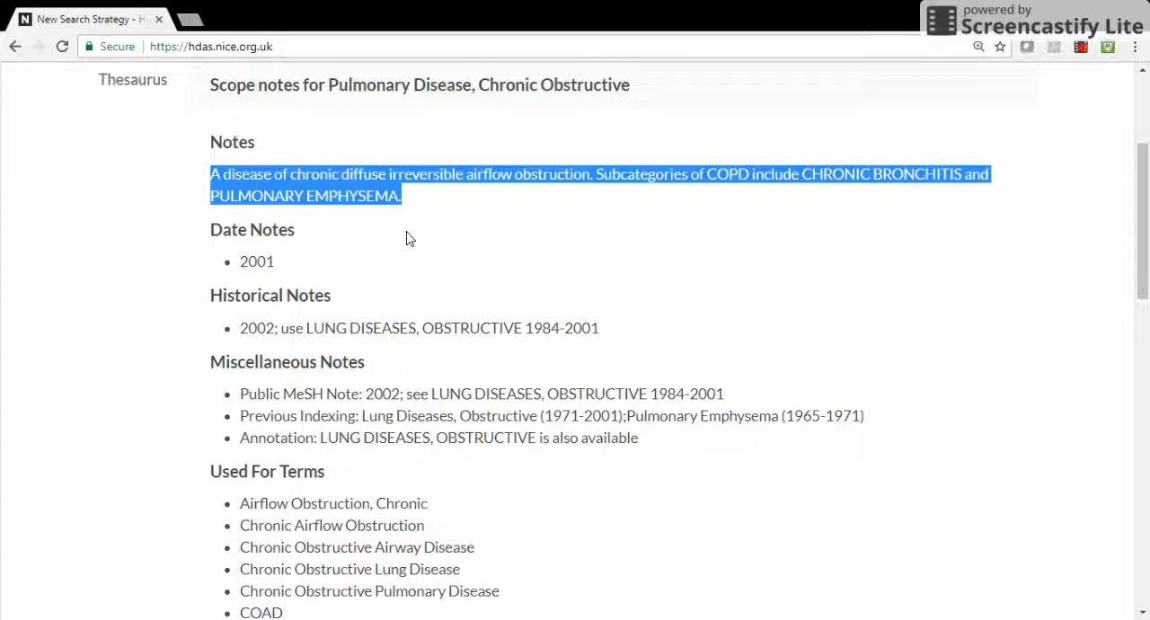
scroll(1147, 223, down, 1)
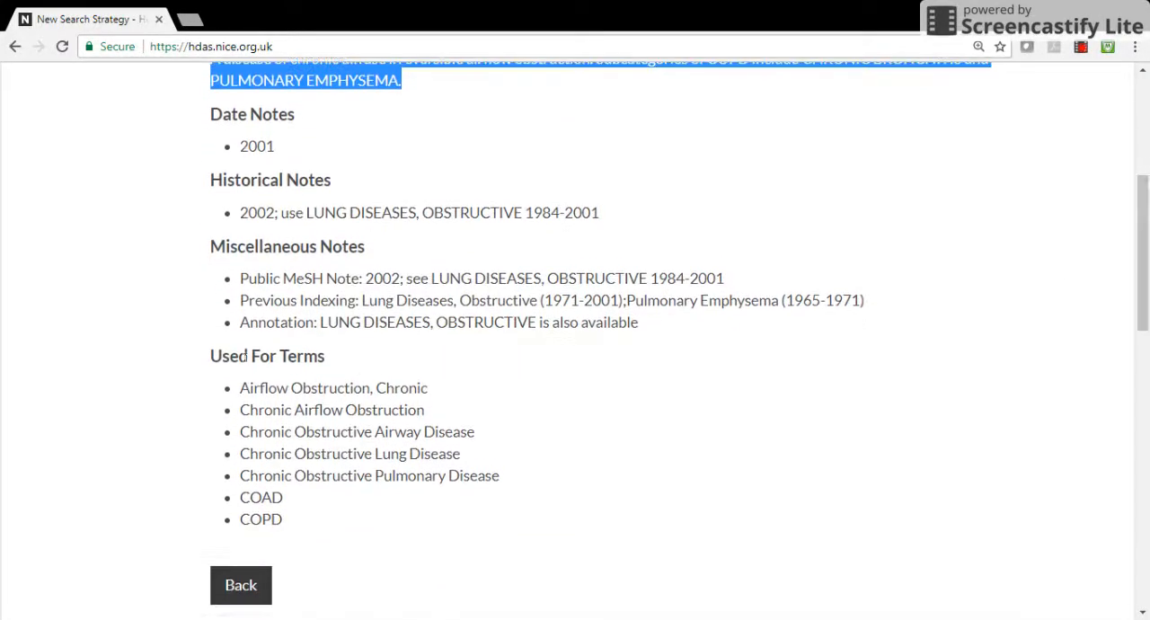
drag(221, 356, 303, 526)
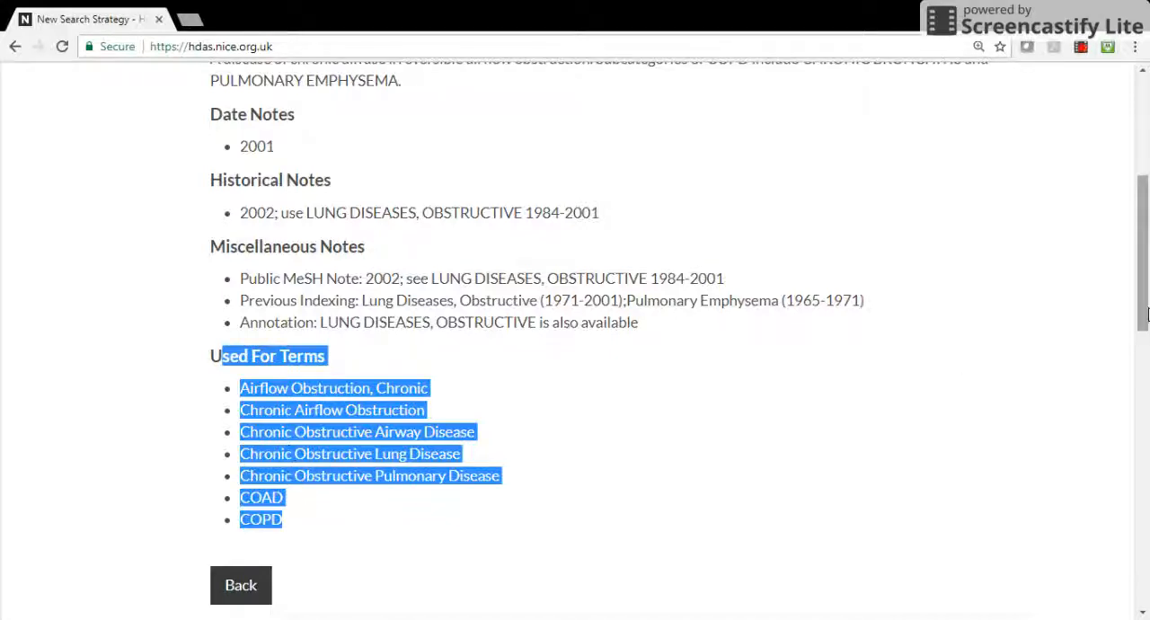
scroll(1144, 236, up, 3)
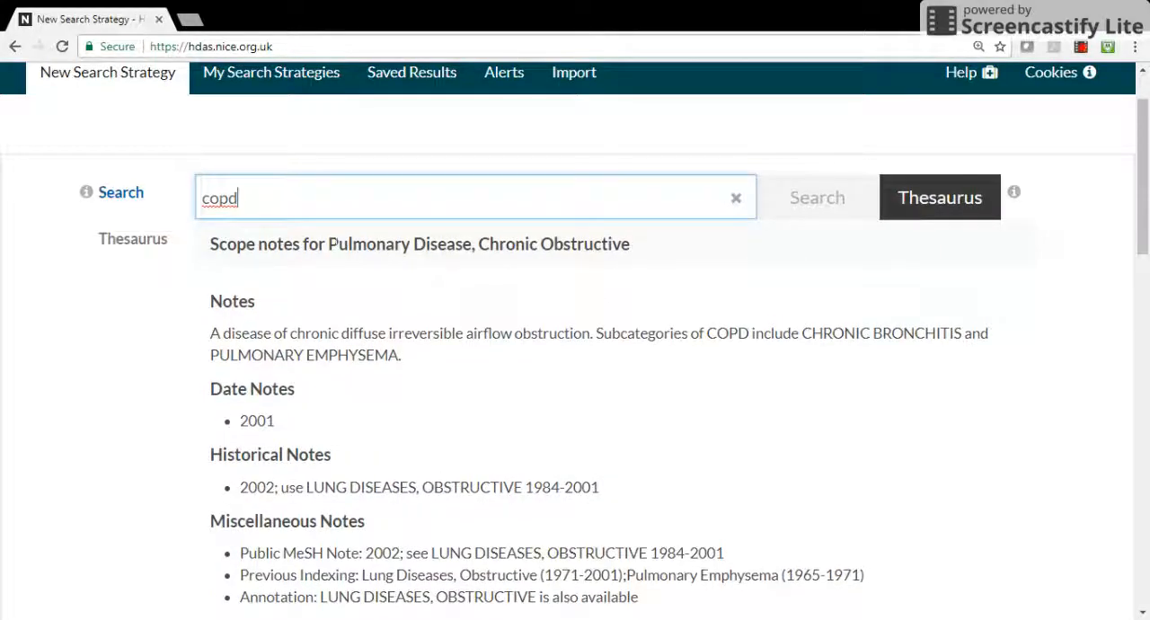
drag(328, 243, 635, 272)
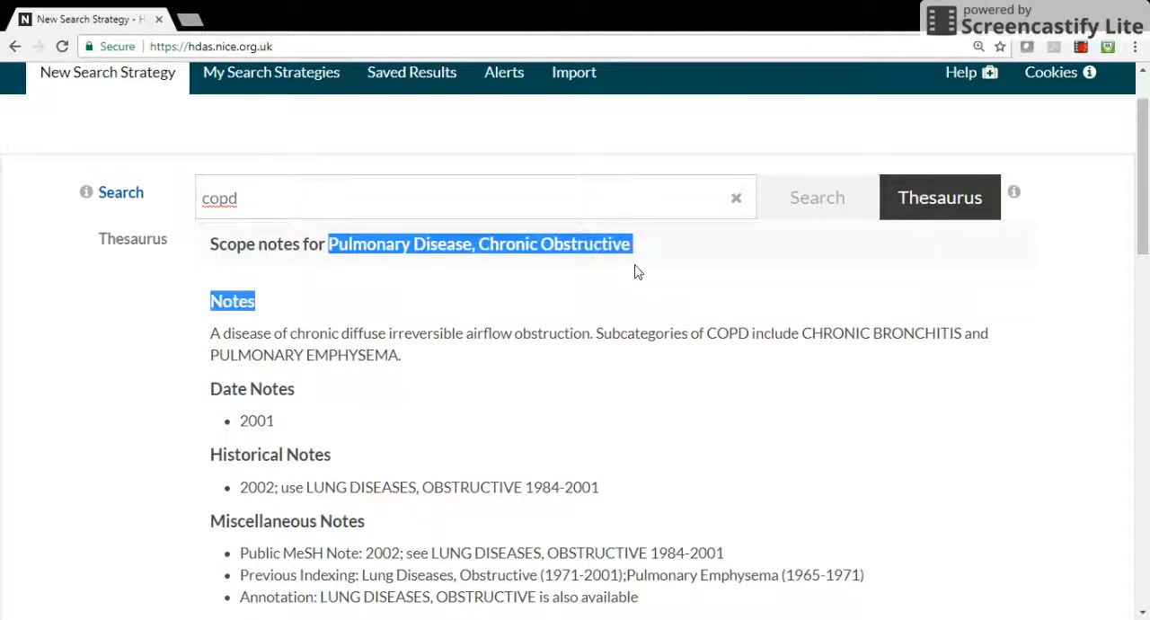
click(635, 272)
scroll(1146, 287, down, 3)
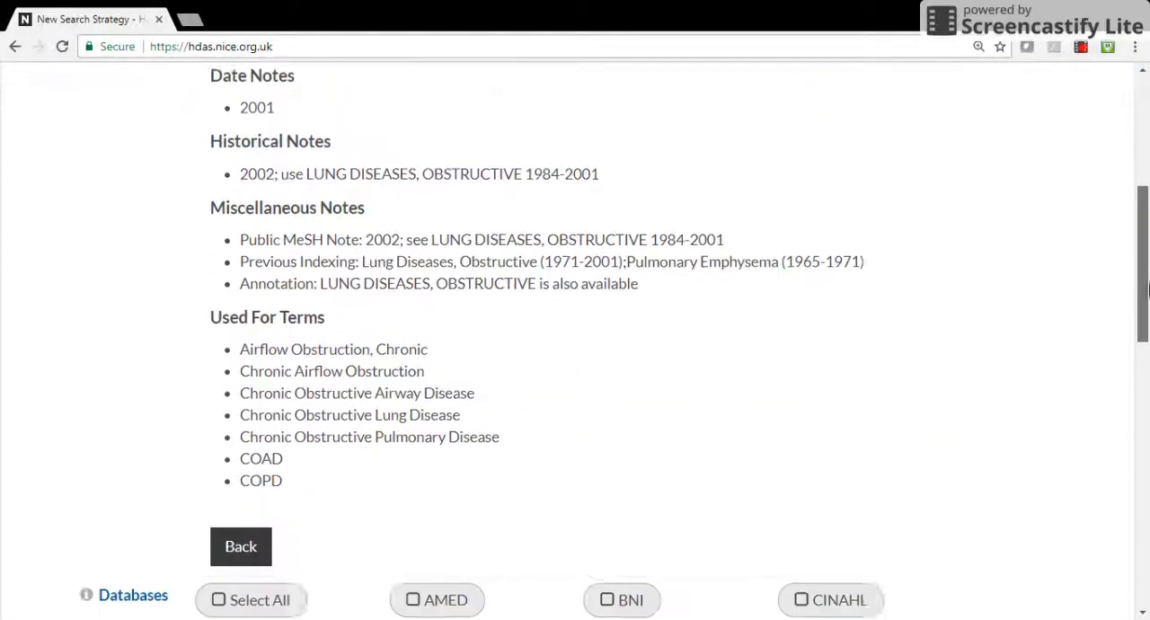
scroll(1114, 310, down, 1)
click(251, 481)
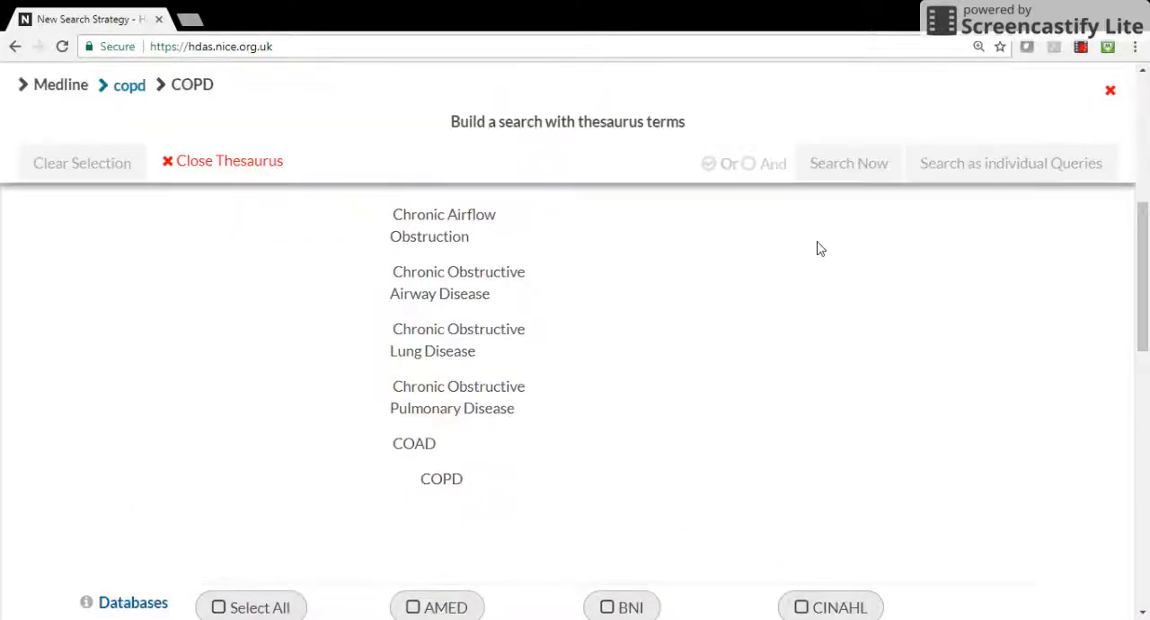
Select the thesaurus term Pulmonary Disease, Chronic Obstructive without exploding it, run the search and check its line in the search strategy
scroll(1145, 199, up, 5)
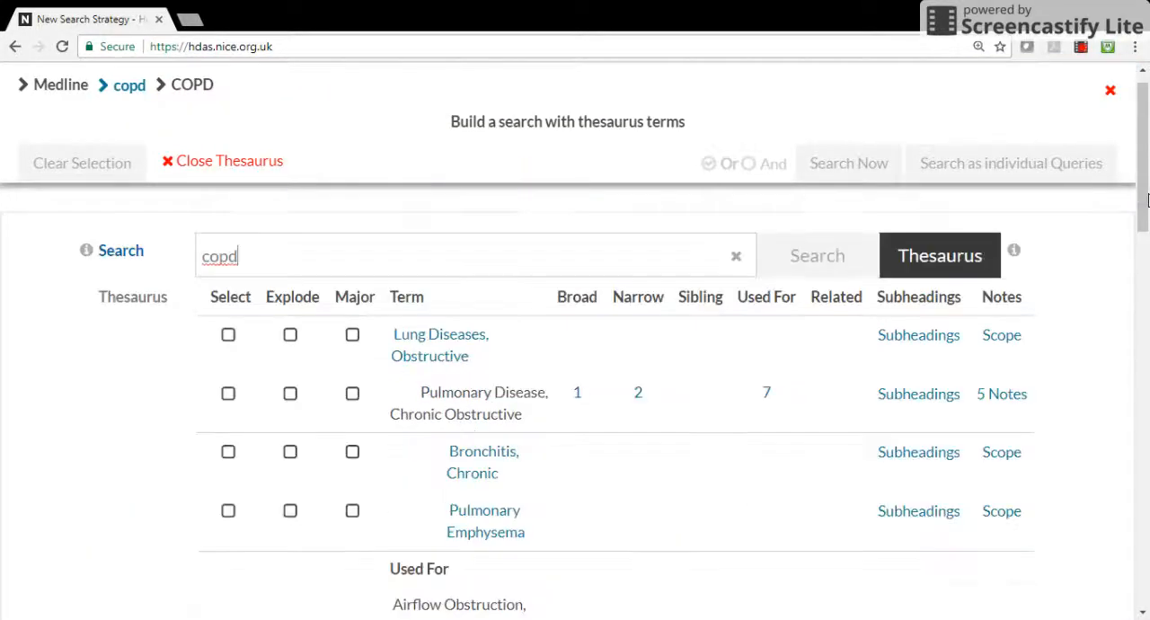
scroll(1146, 200, up, 1)
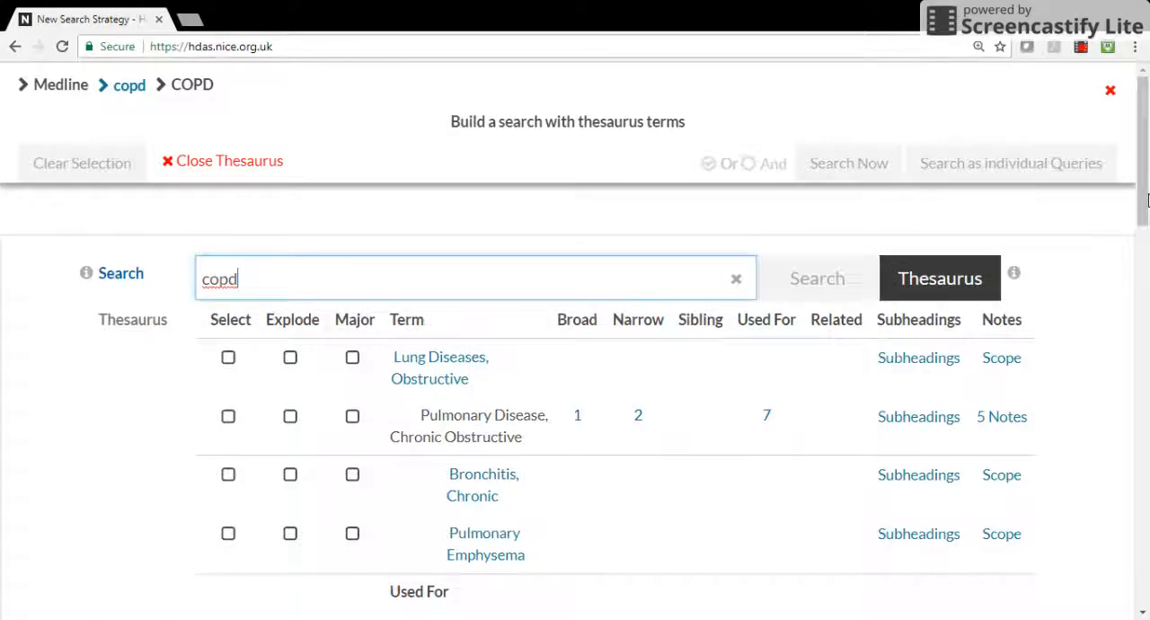
click(229, 418)
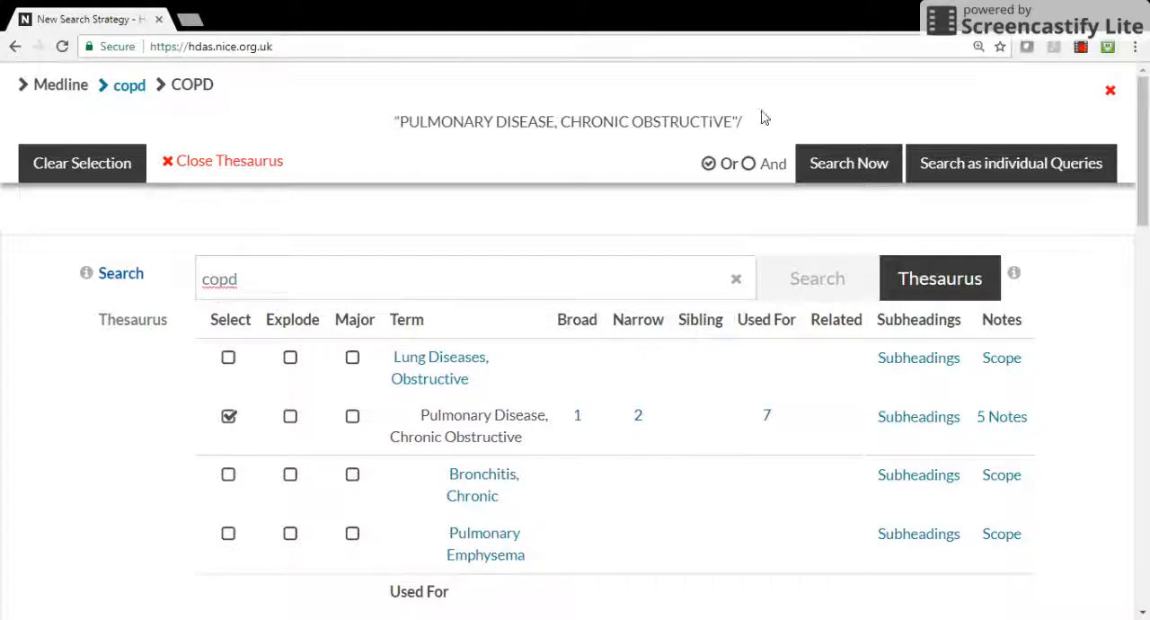
click(834, 166)
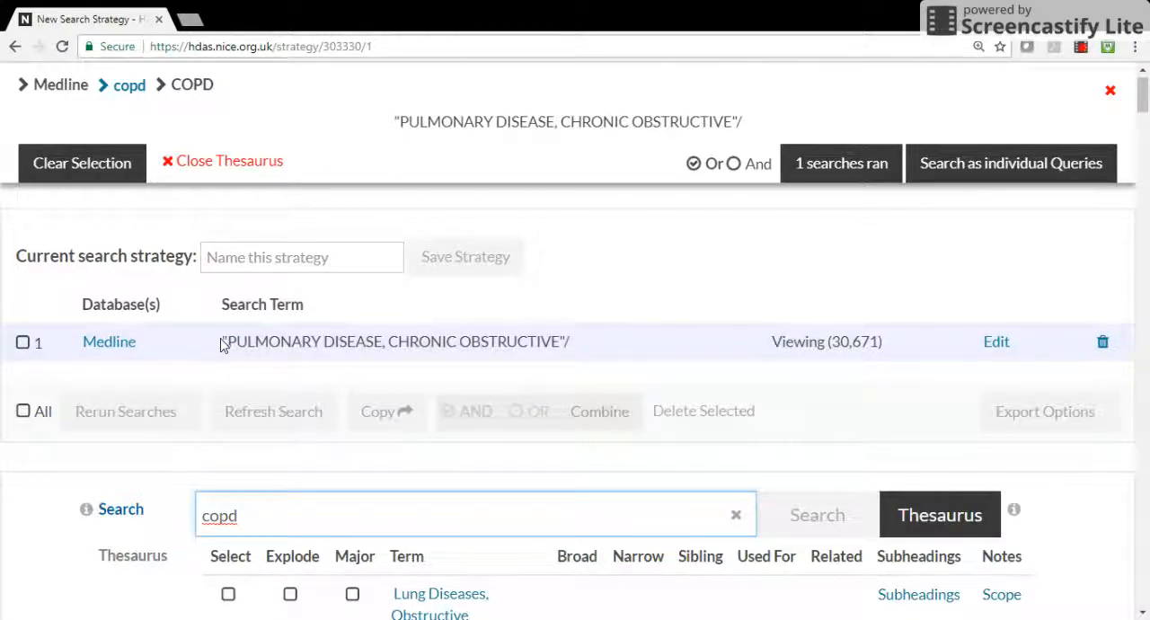
drag(222, 342, 577, 358)
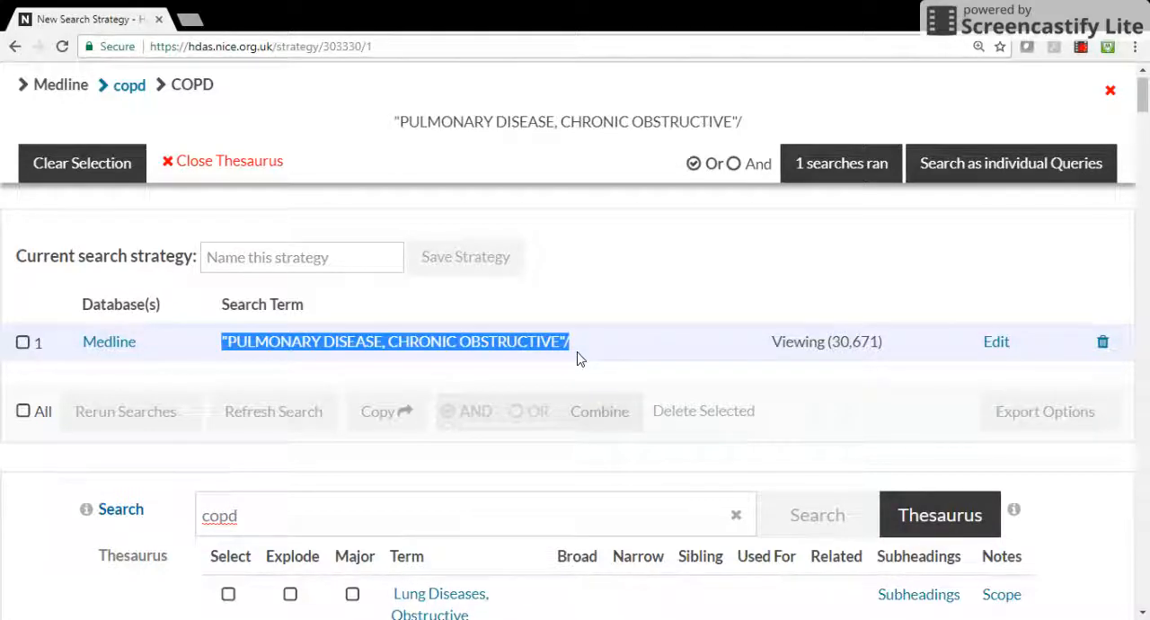
click(578, 359)
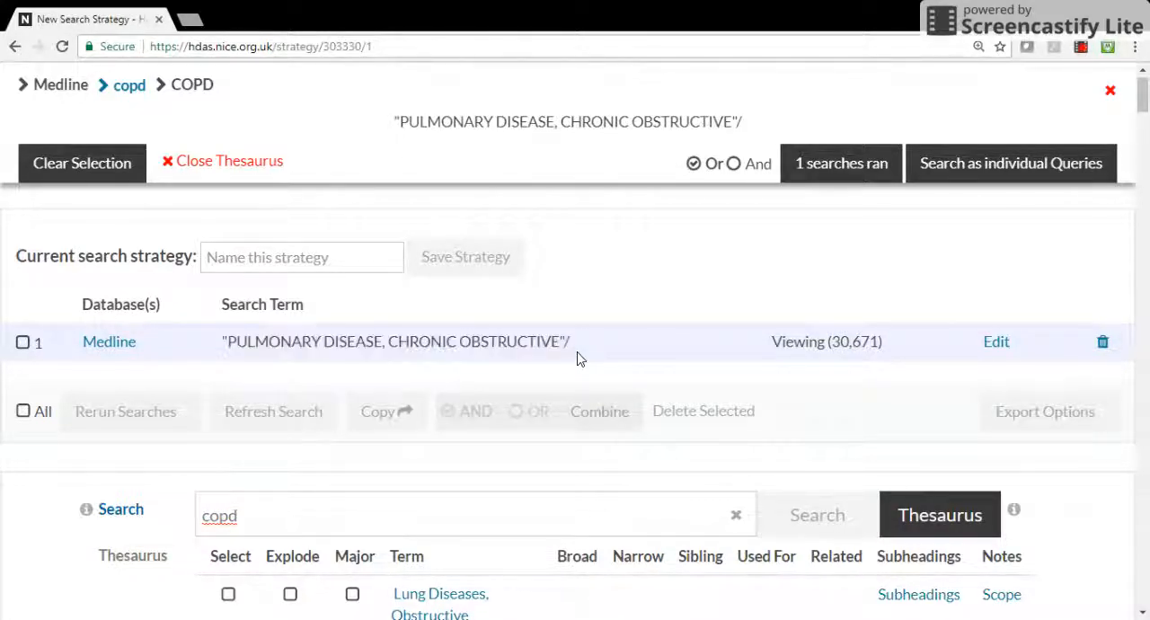
drag(580, 352, 213, 337)
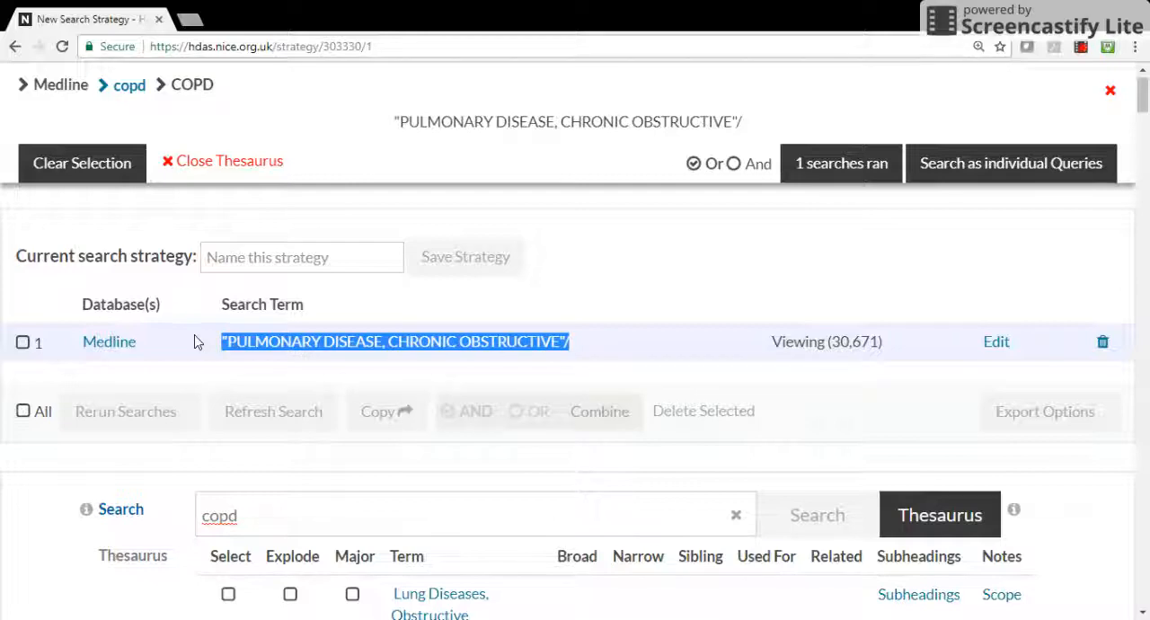
click(578, 350)
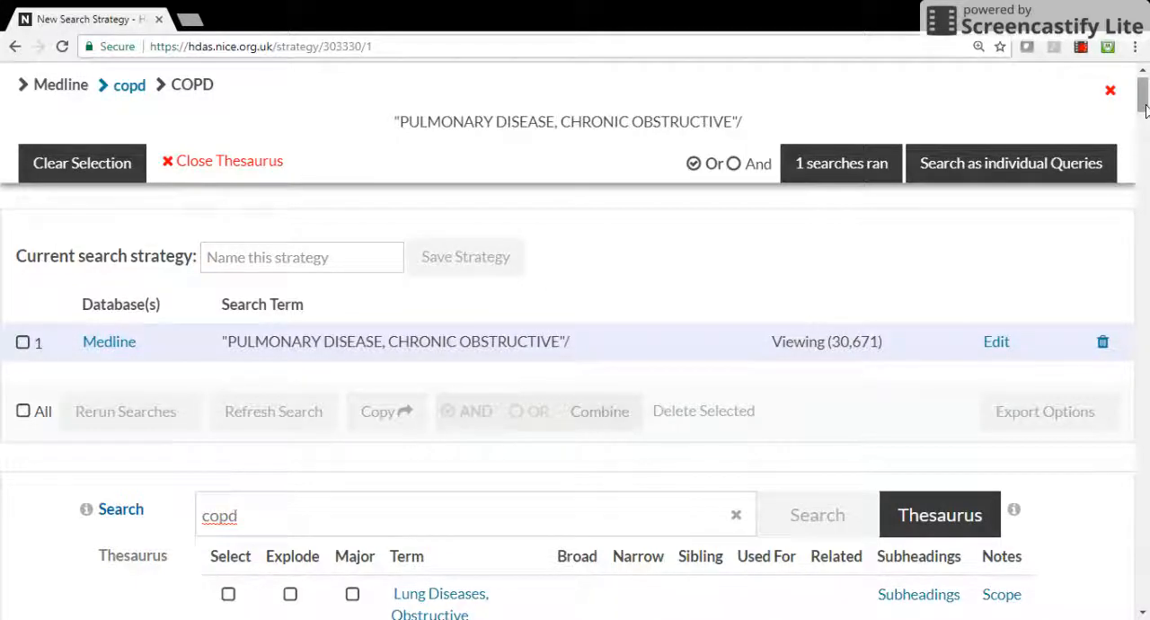
Explode Pulmonary Disease, Chronic Obstructive to cover its narrower terms Bronchitis, Chronic and Pulmonary Emphysema, and run the search
drag(1144, 110, 1146, 123)
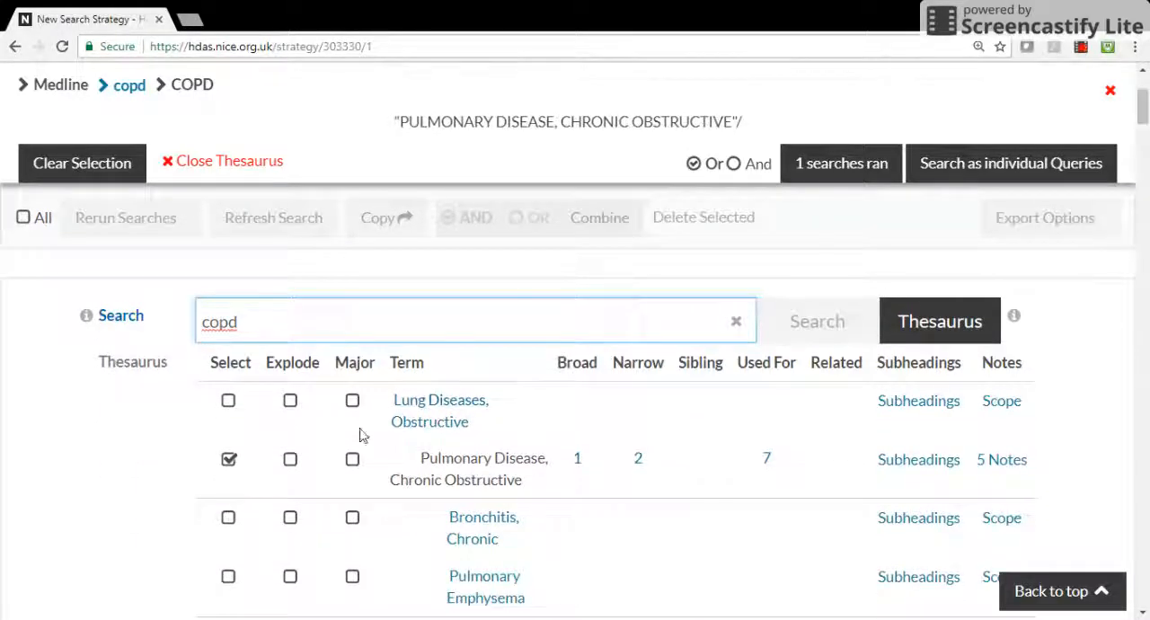
click(290, 459)
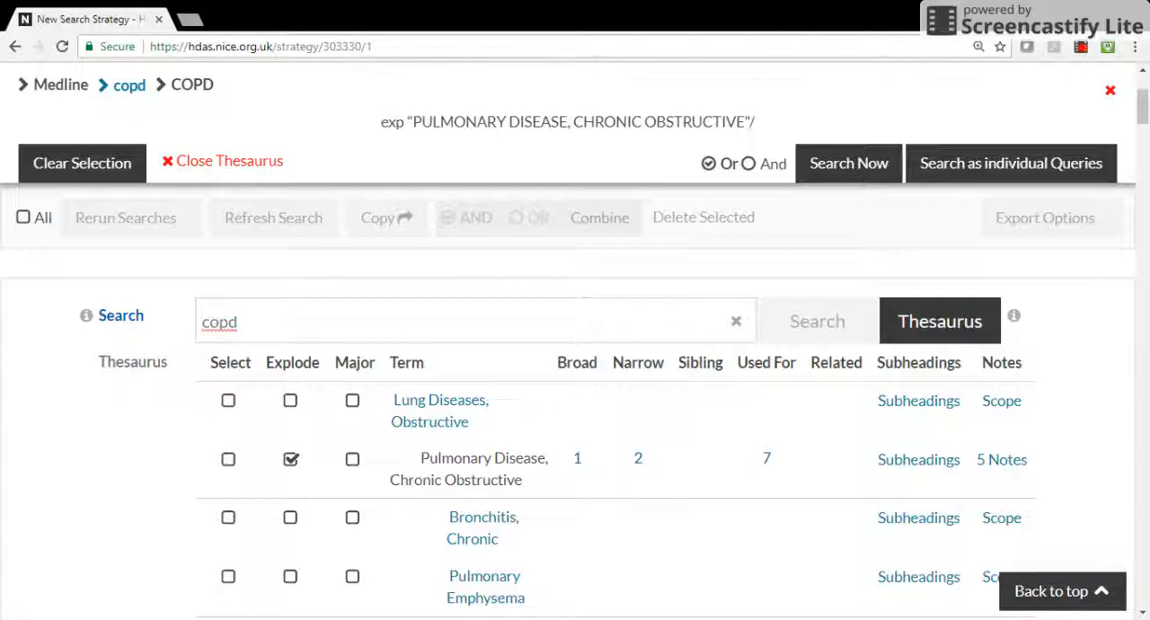
drag(523, 480, 419, 458)
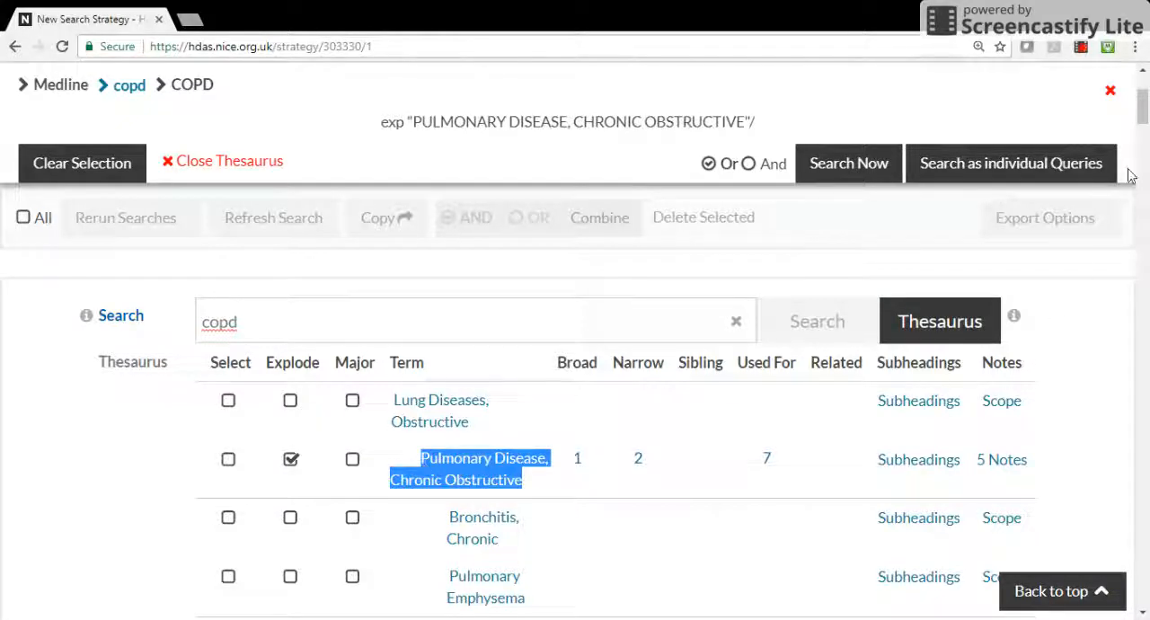
scroll(1143, 129, down, 1)
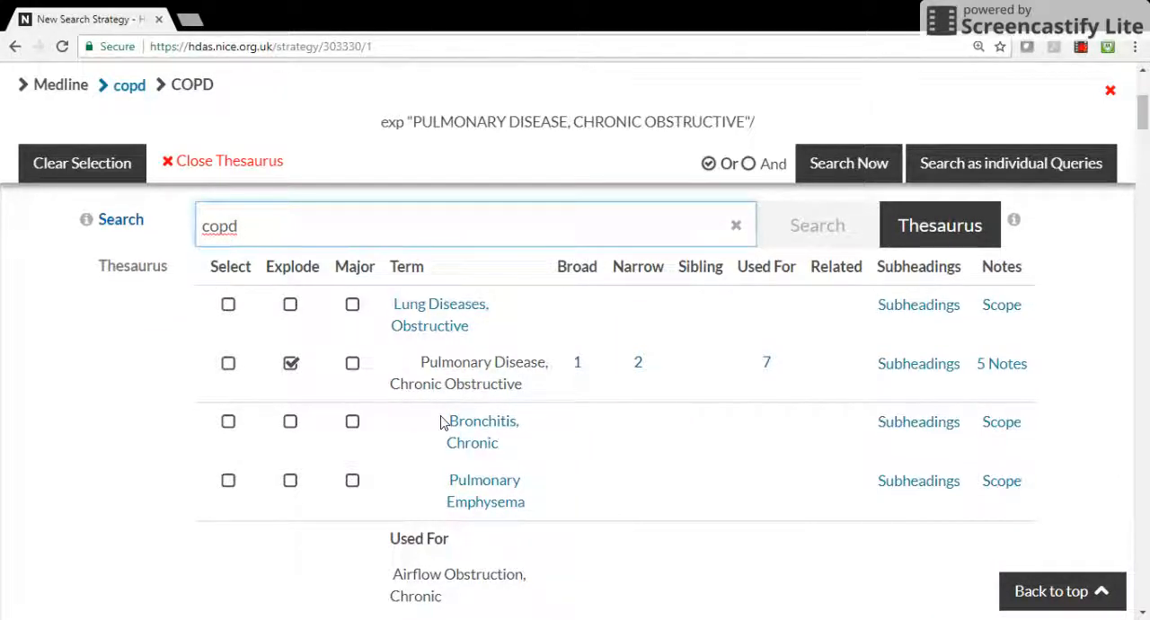
drag(441, 422, 511, 452)
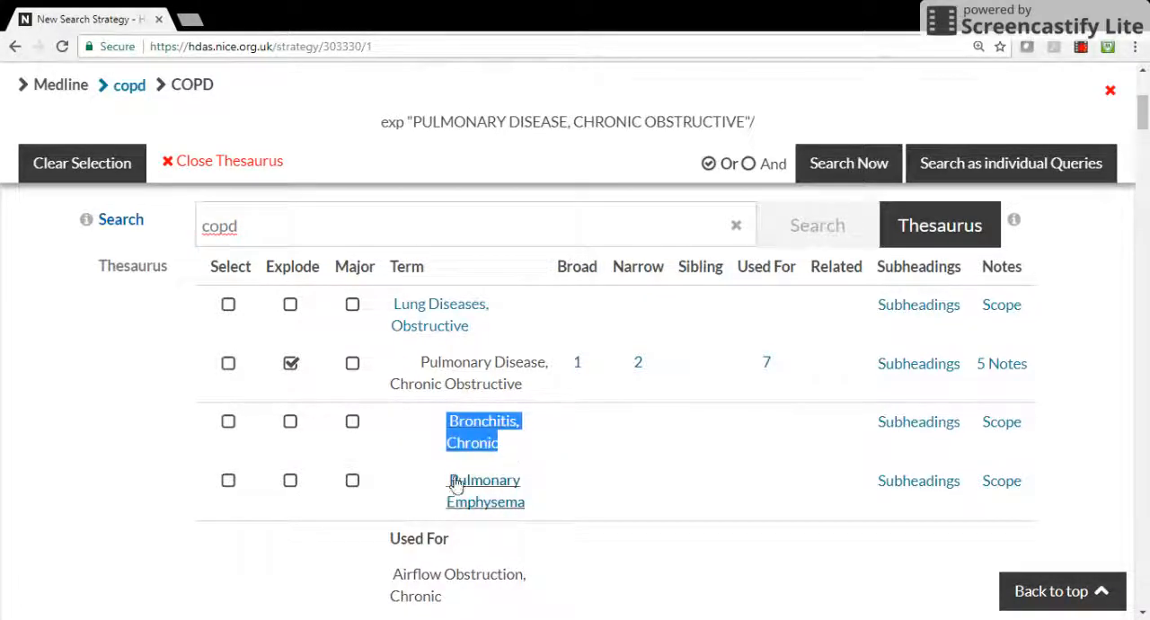
drag(450, 480, 552, 511)
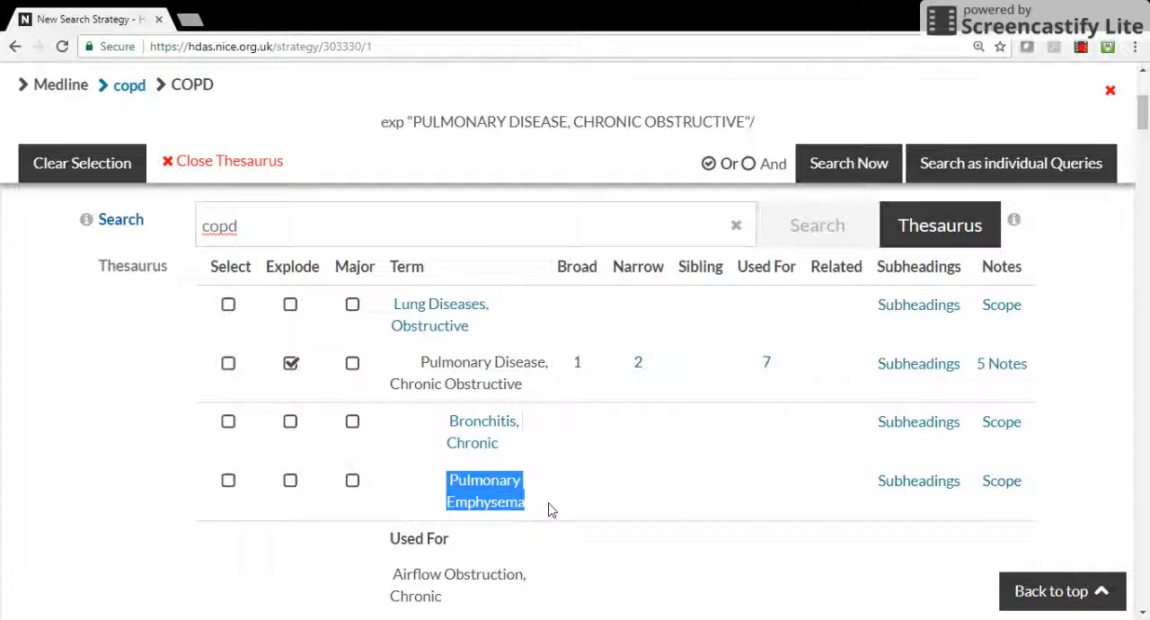
click(551, 510)
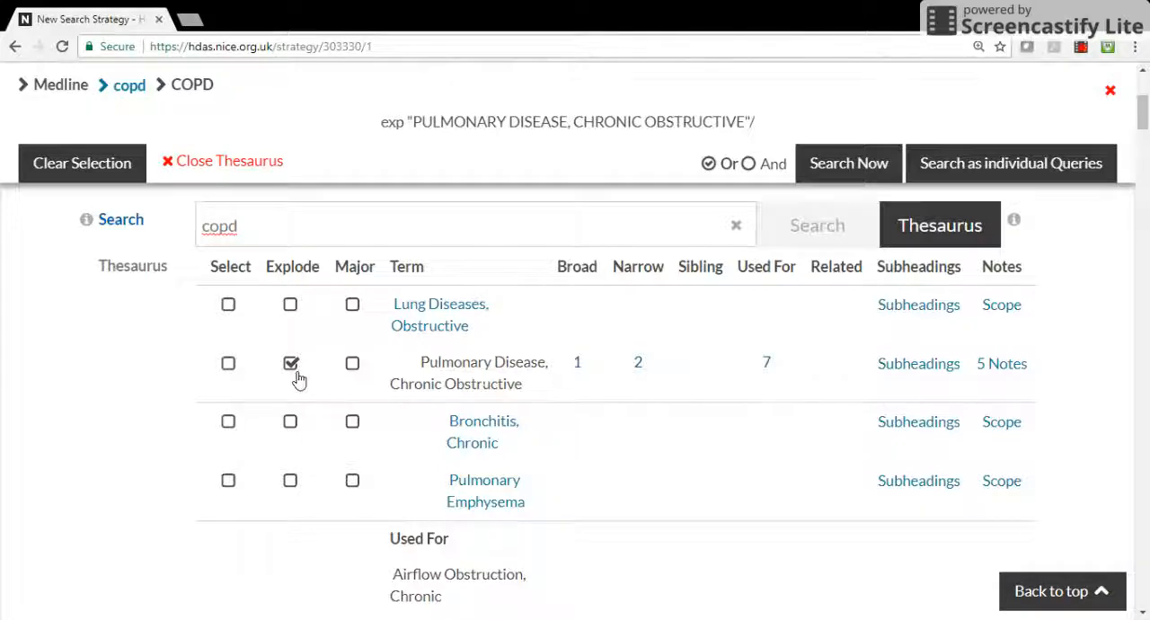
click(841, 170)
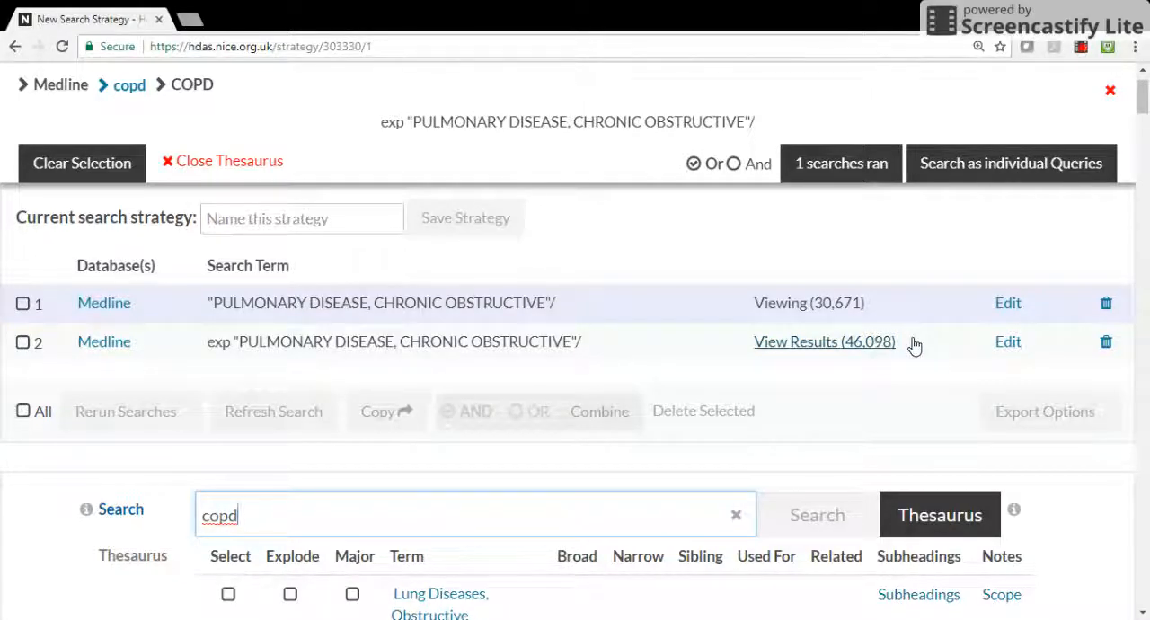
Switch Pulmonary Disease, Chronic Obstructive from Explode to Major and run it as another search
drag(1144, 103, 1144, 118)
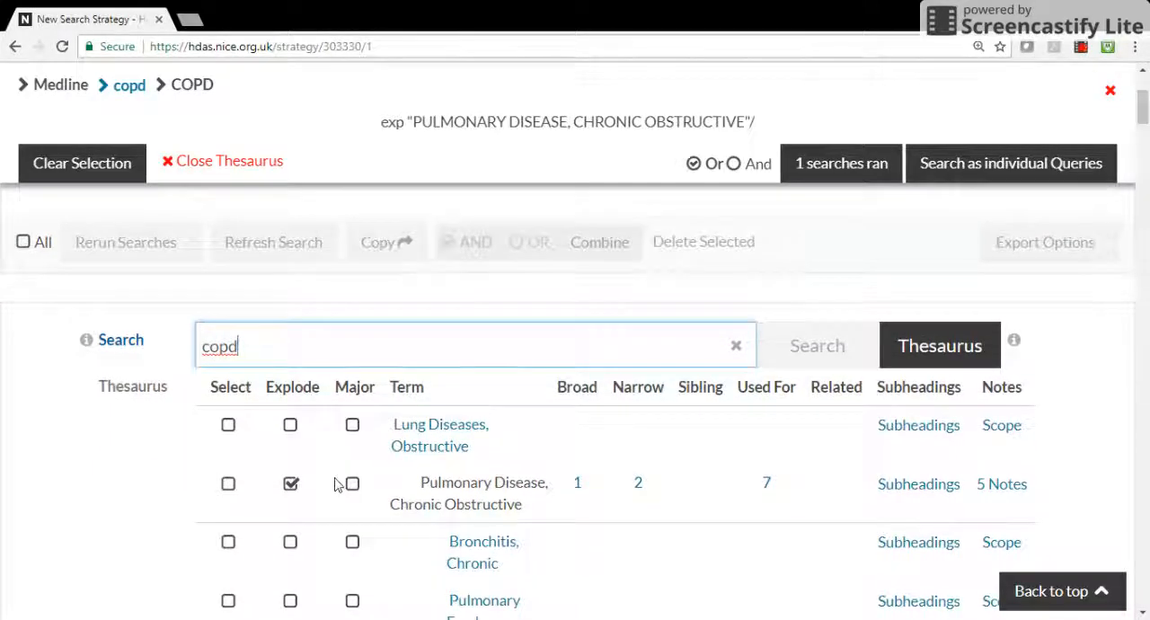
click(292, 484)
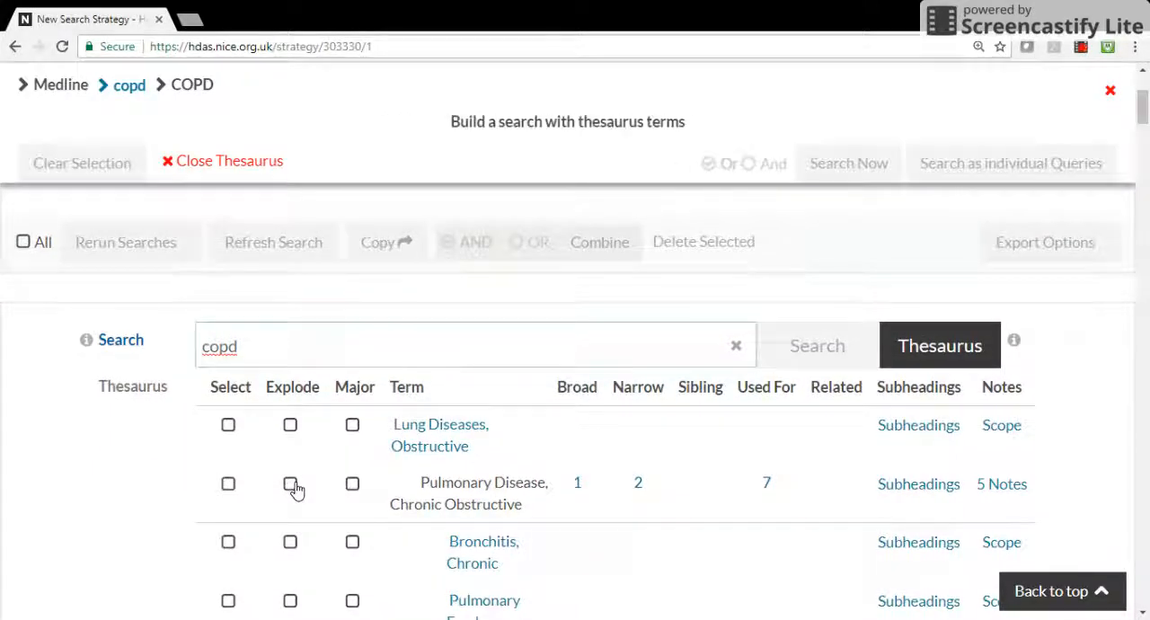
click(353, 486)
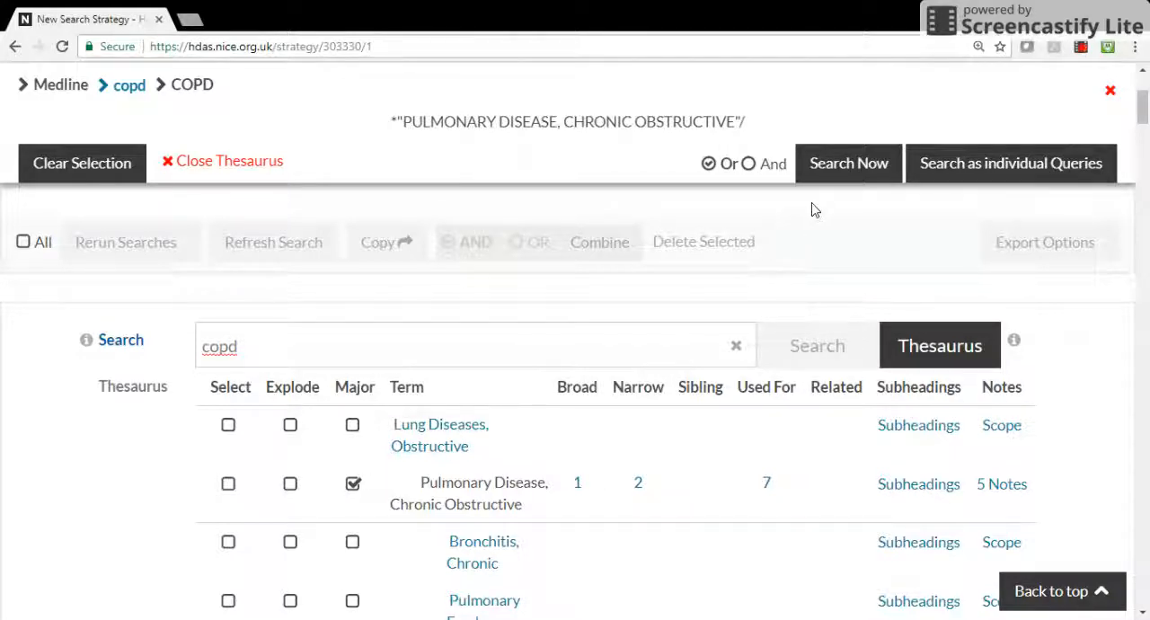
click(845, 177)
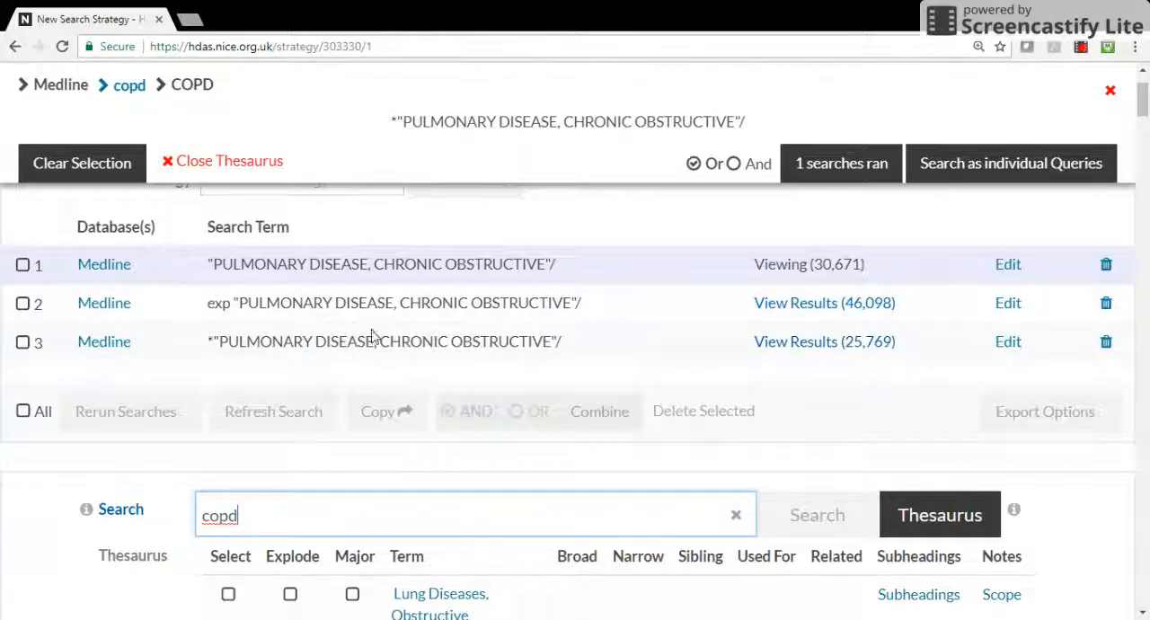
double_click(208, 342)
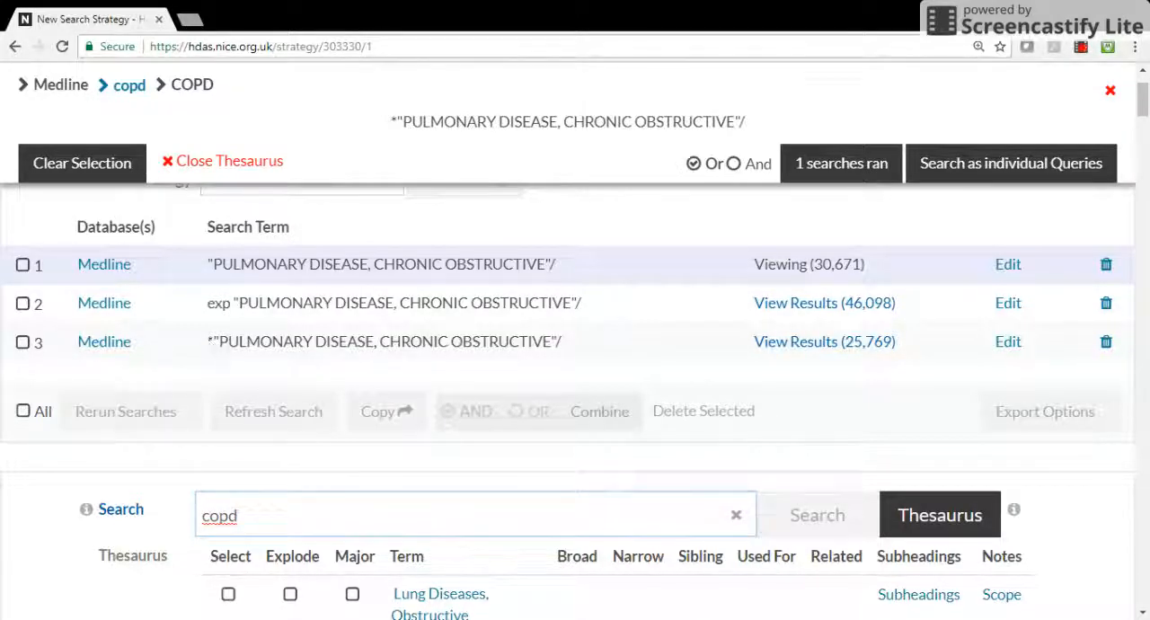
Replace the Major option on Pulmonary Disease, Chronic Obstructive with its diagnosis subheading
drag(219, 343, 213, 342)
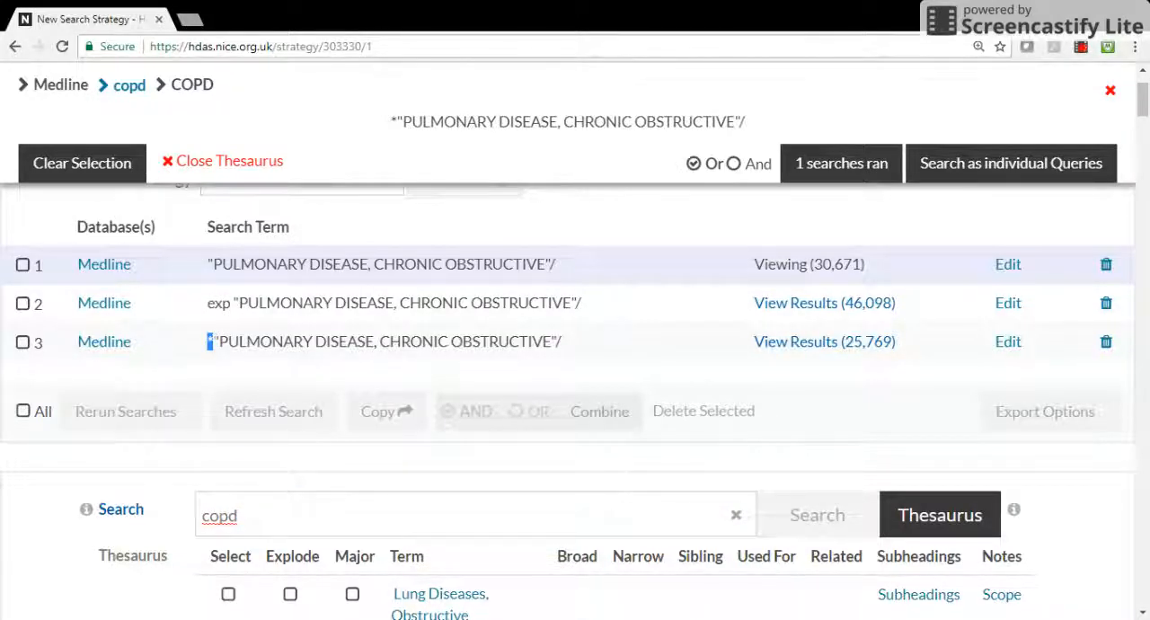
click(600, 353)
scroll(1146, 124, down, 3)
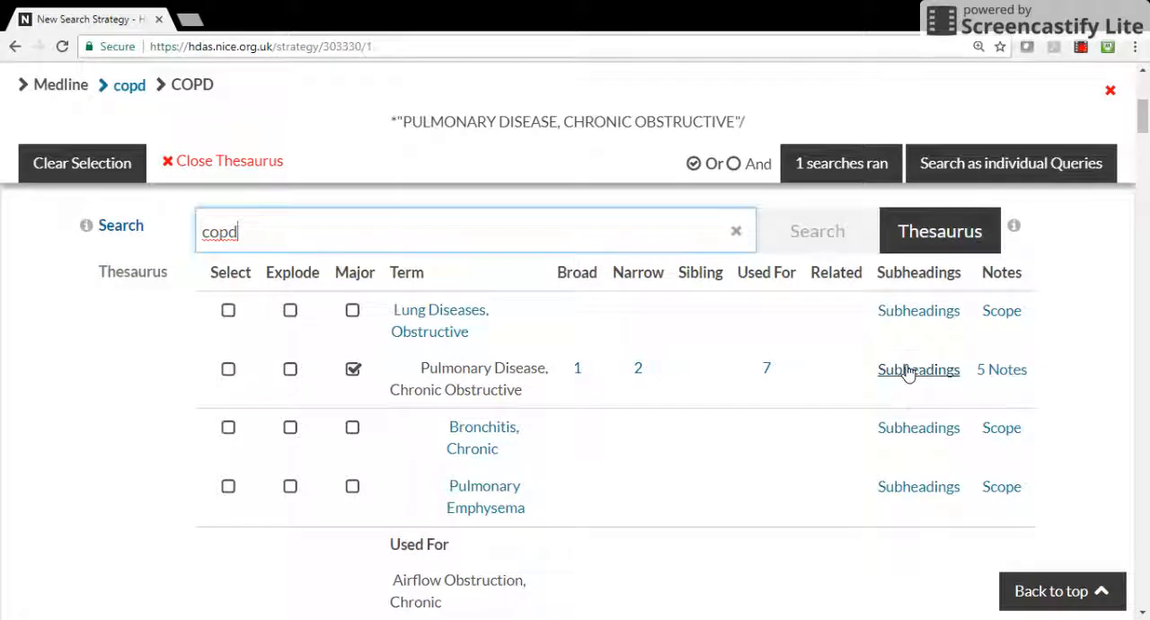
click(353, 370)
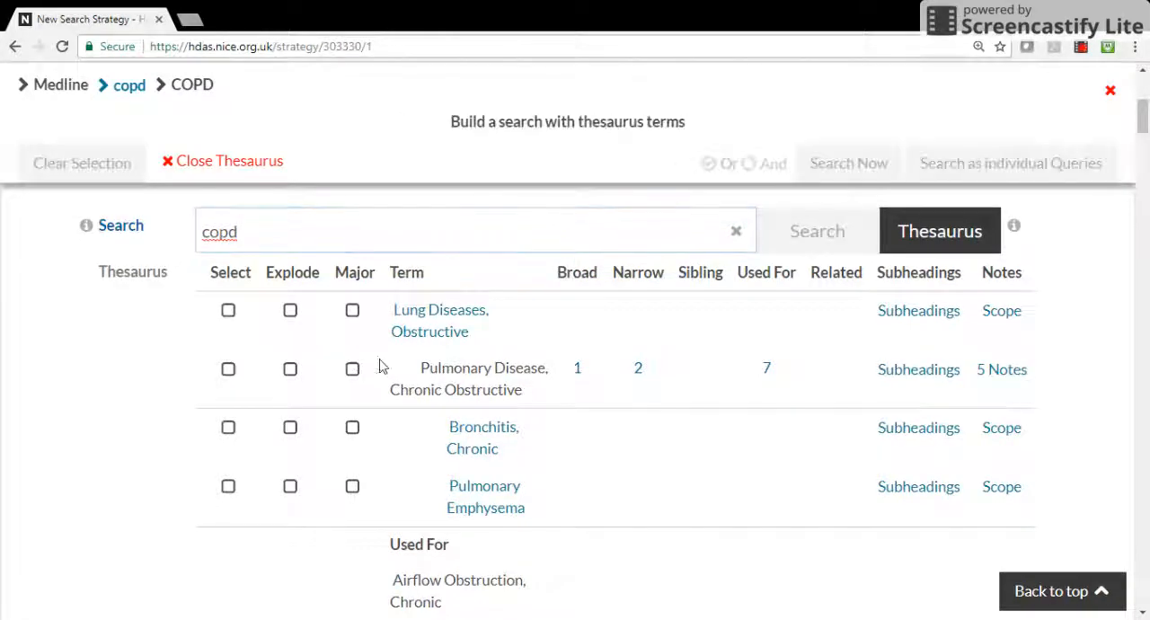
click(892, 370)
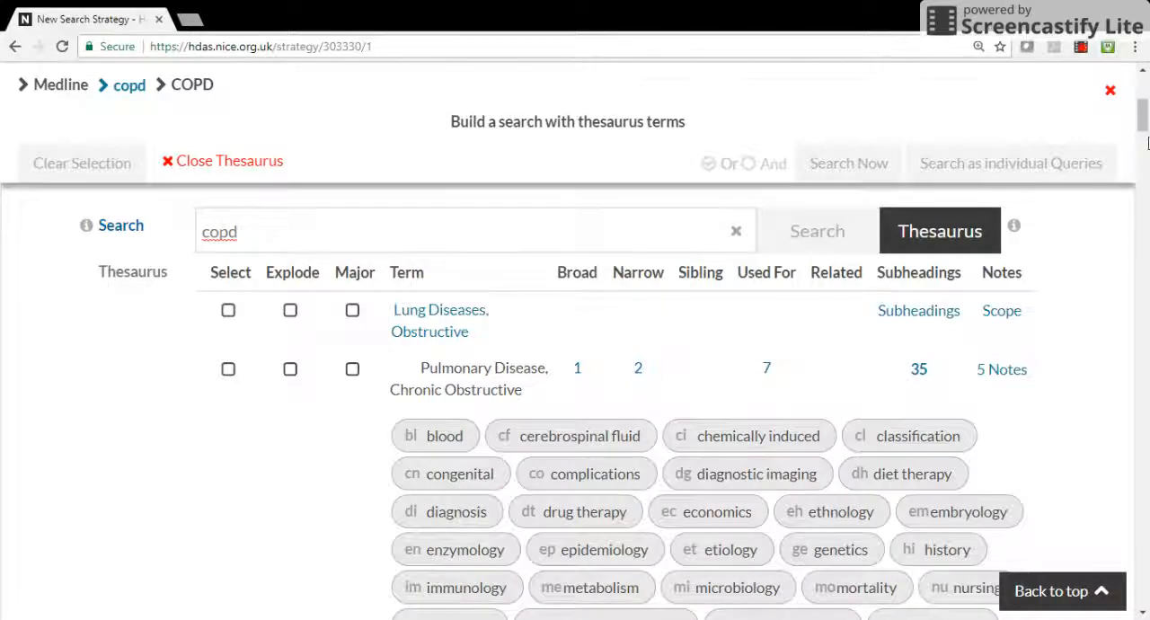
scroll(1144, 130, down, 2)
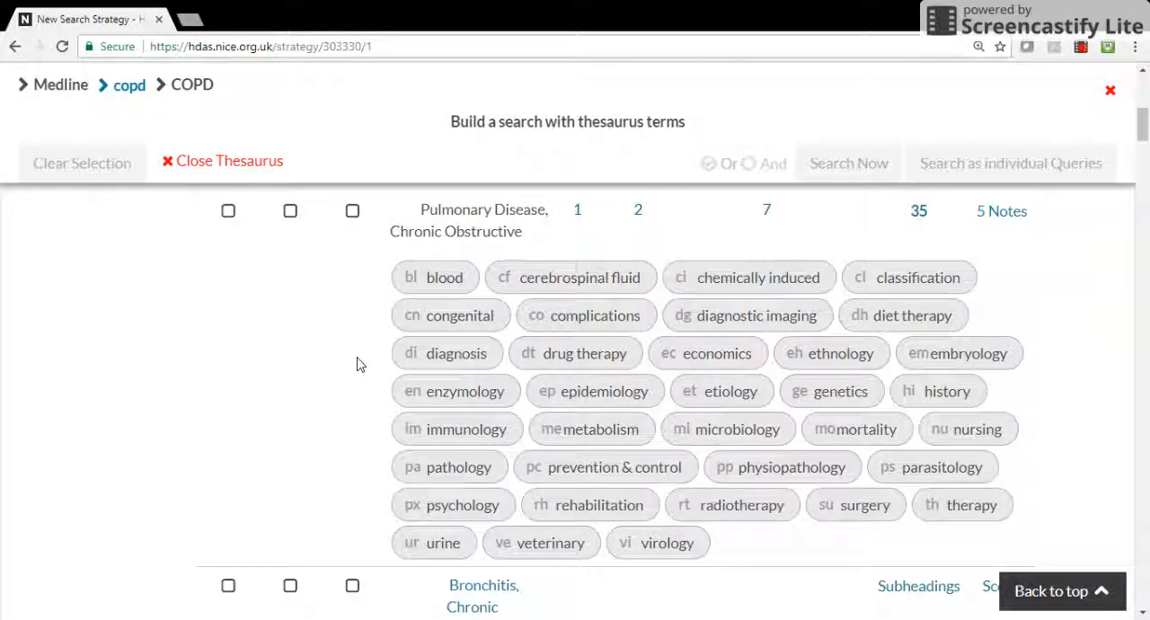
click(429, 363)
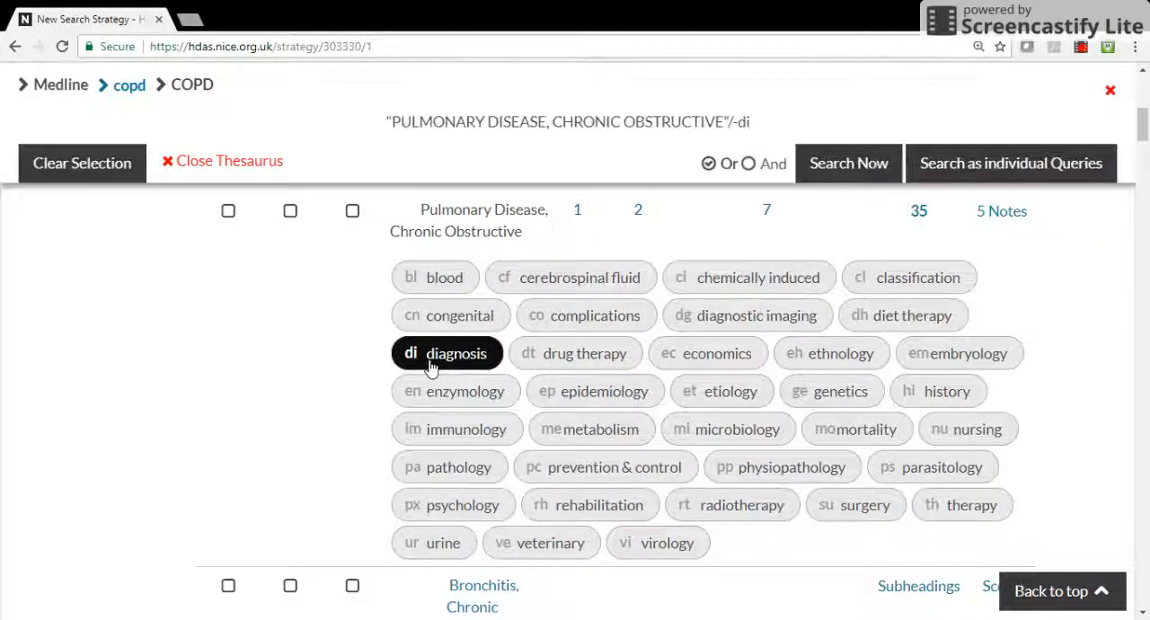
click(528, 361)
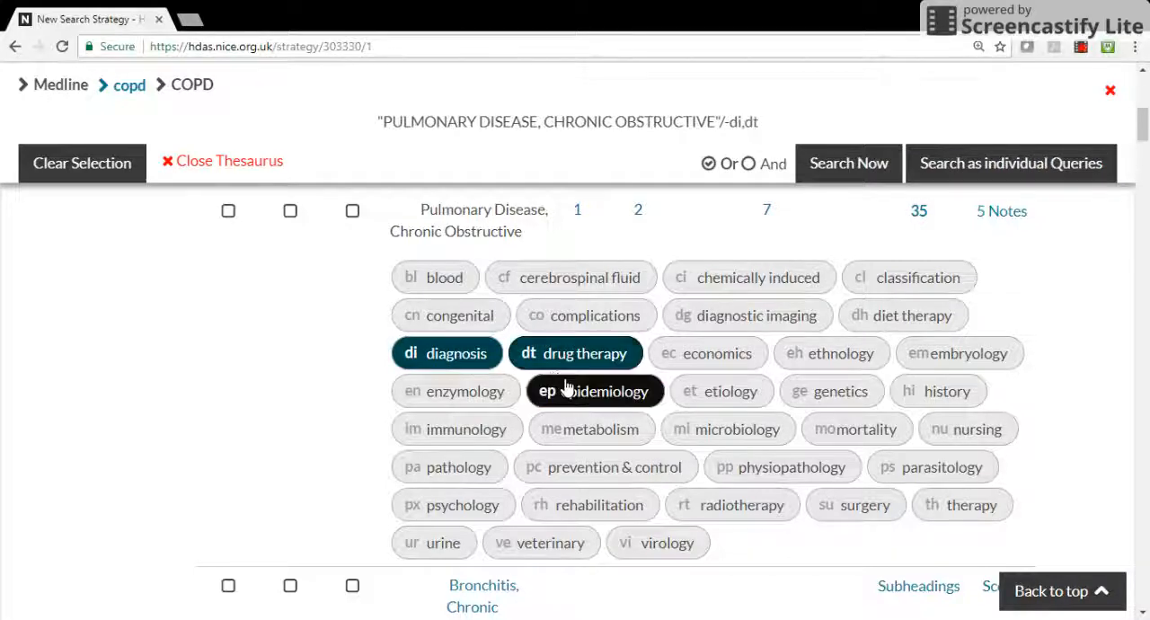
click(566, 388)
click(566, 389)
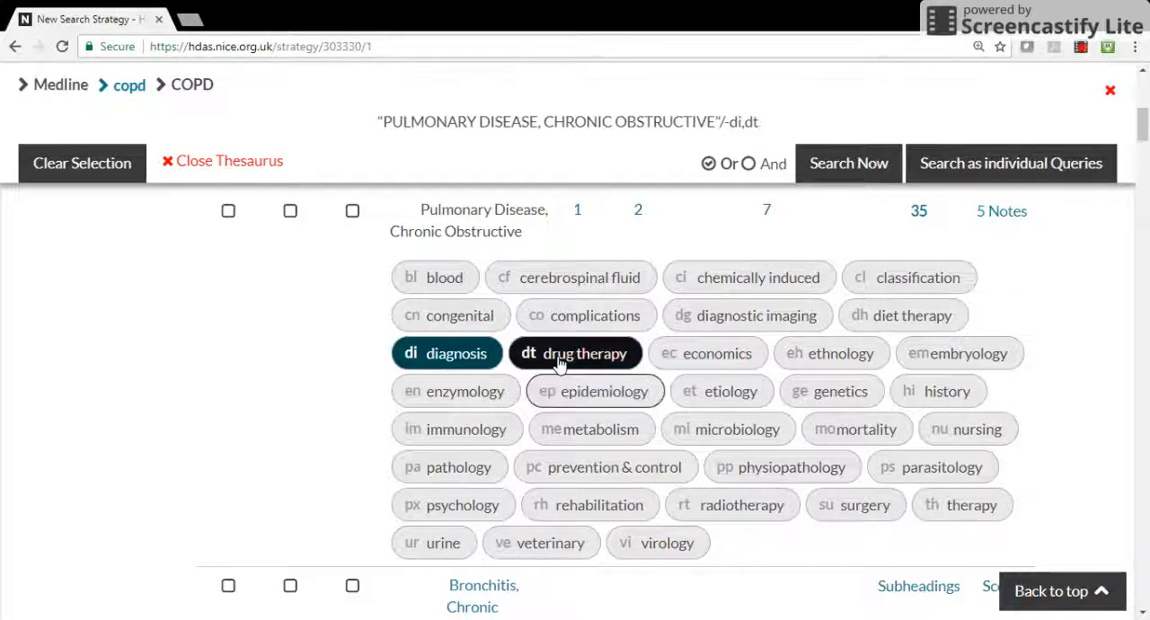
click(561, 361)
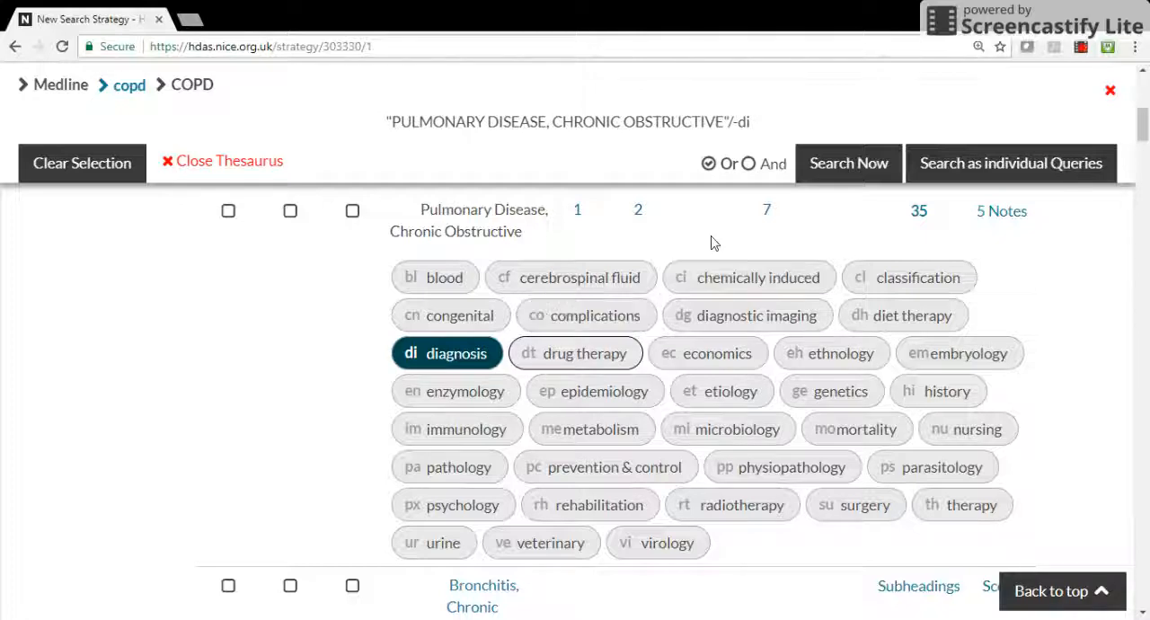
Run the search limited to the diagnosis subheading and check the di suffix on its line in the search strategy
click(850, 163)
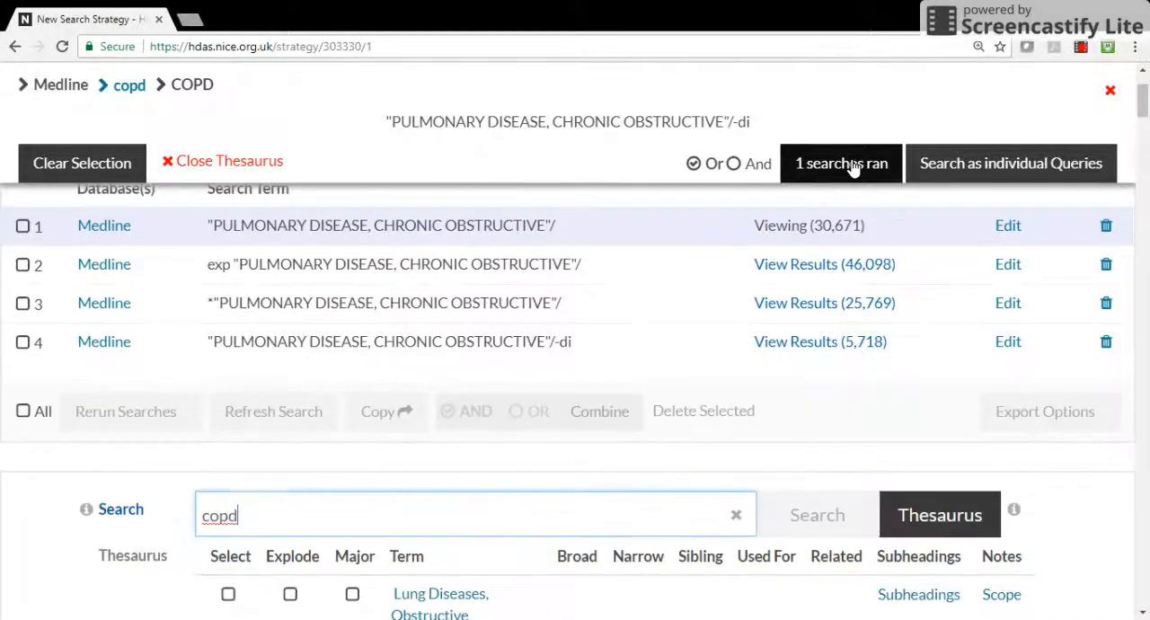
drag(212, 341, 560, 343)
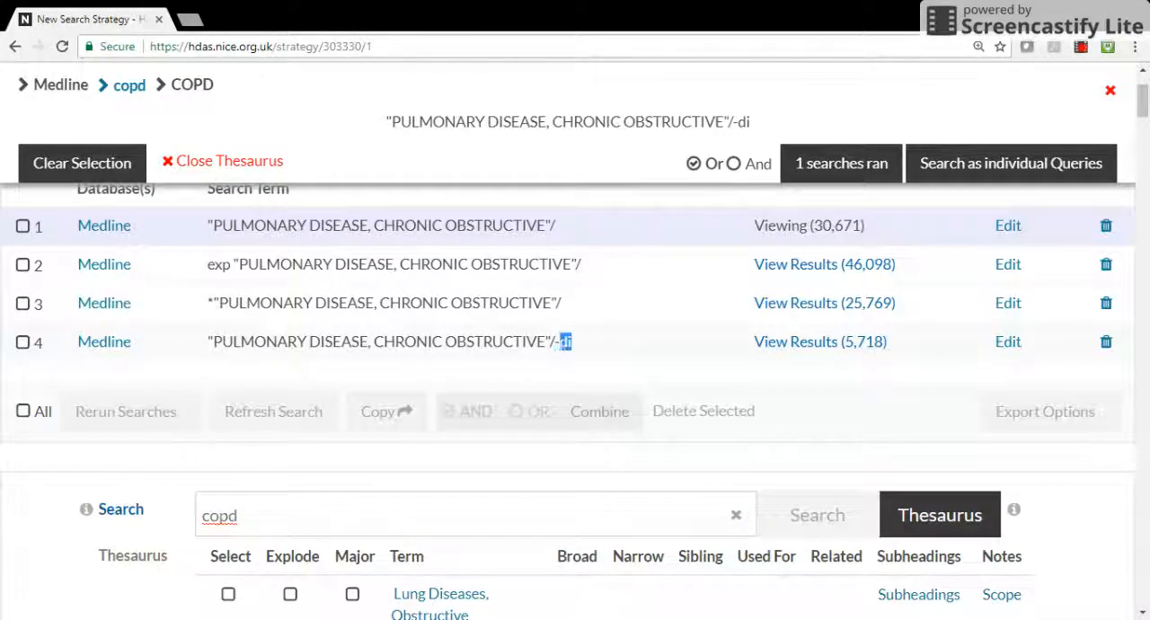
click(693, 340)
Combine Explode, Major and the diagnosis subheading for Pulmonary Disease, Chronic Obstructive, then run the search and review the search strategy
drag(1143, 117, 1145, 133)
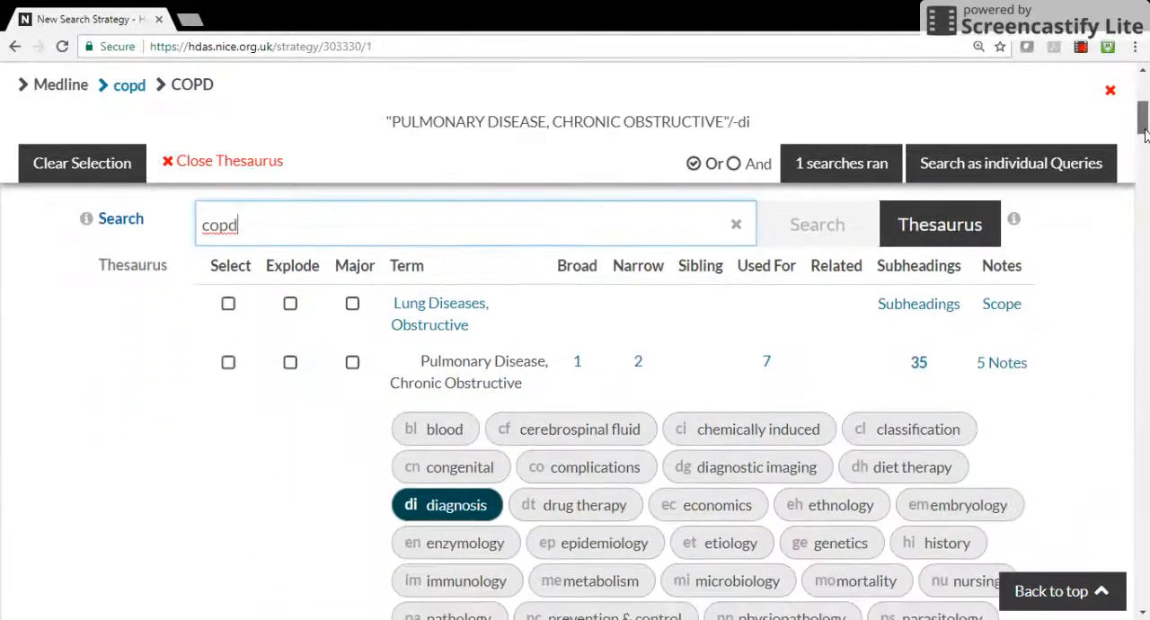
click(442, 505)
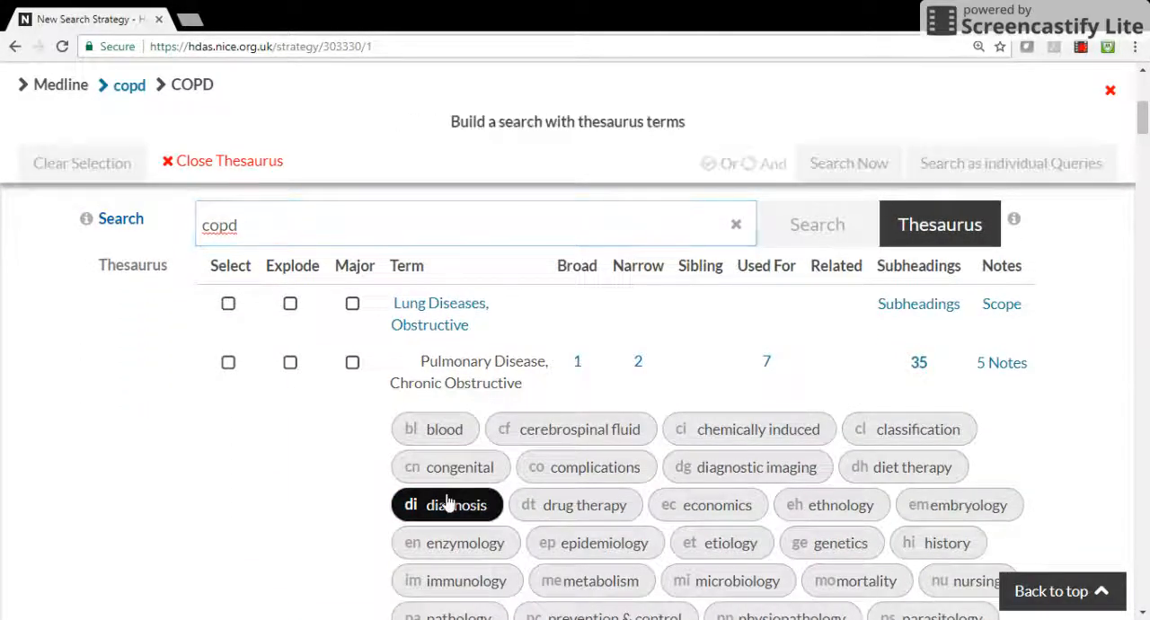
click(290, 364)
click(351, 364)
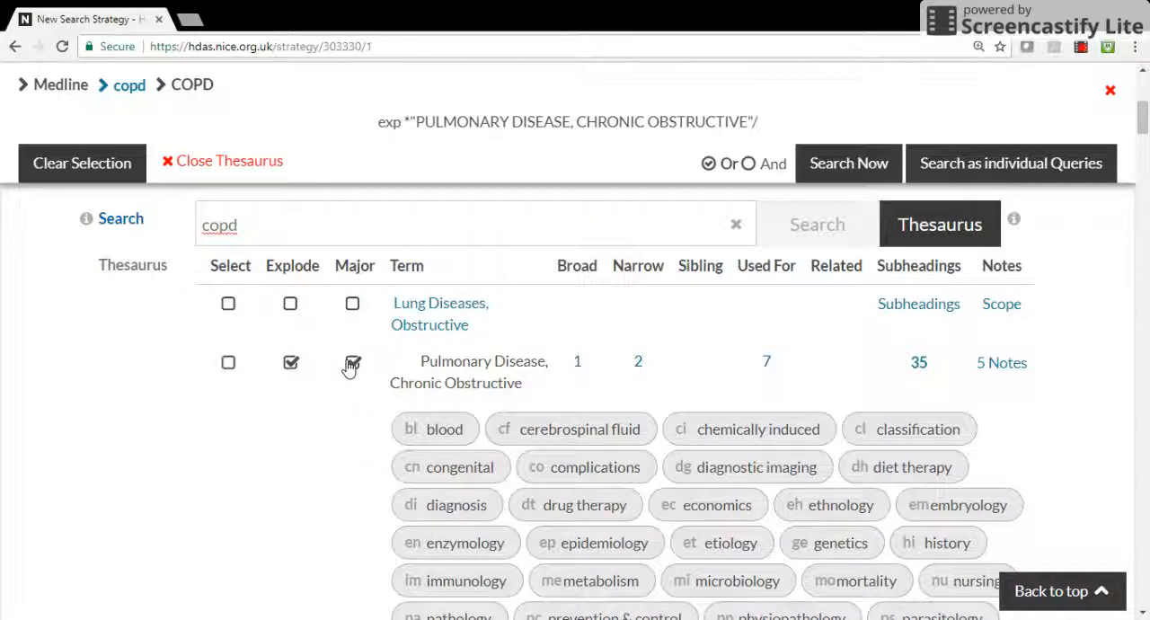
click(435, 505)
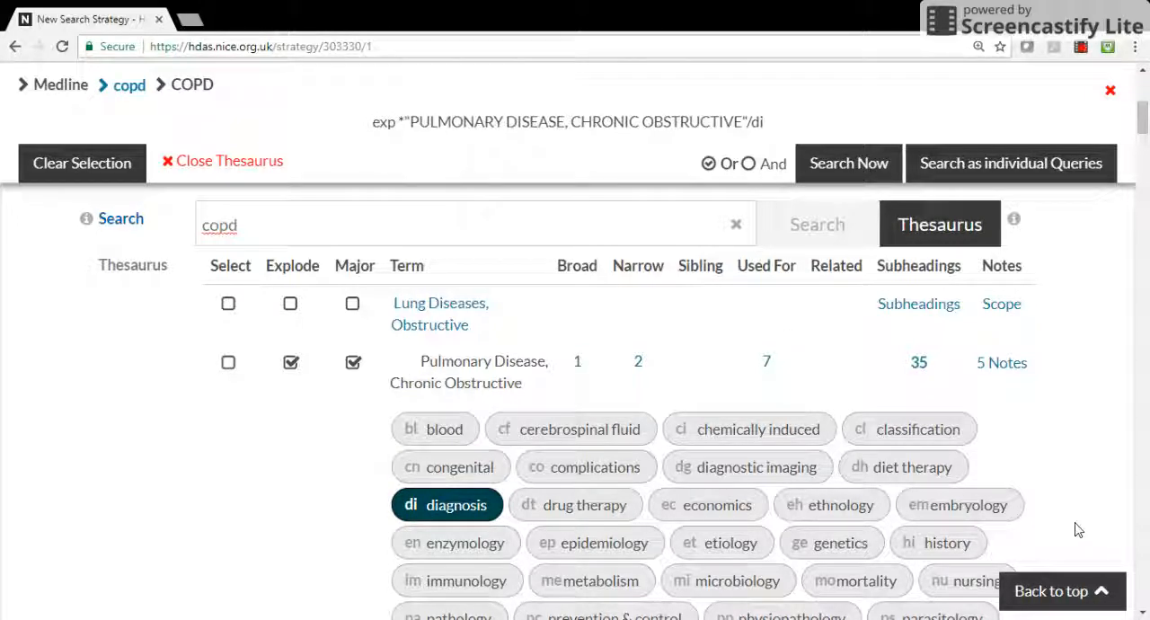
click(844, 165)
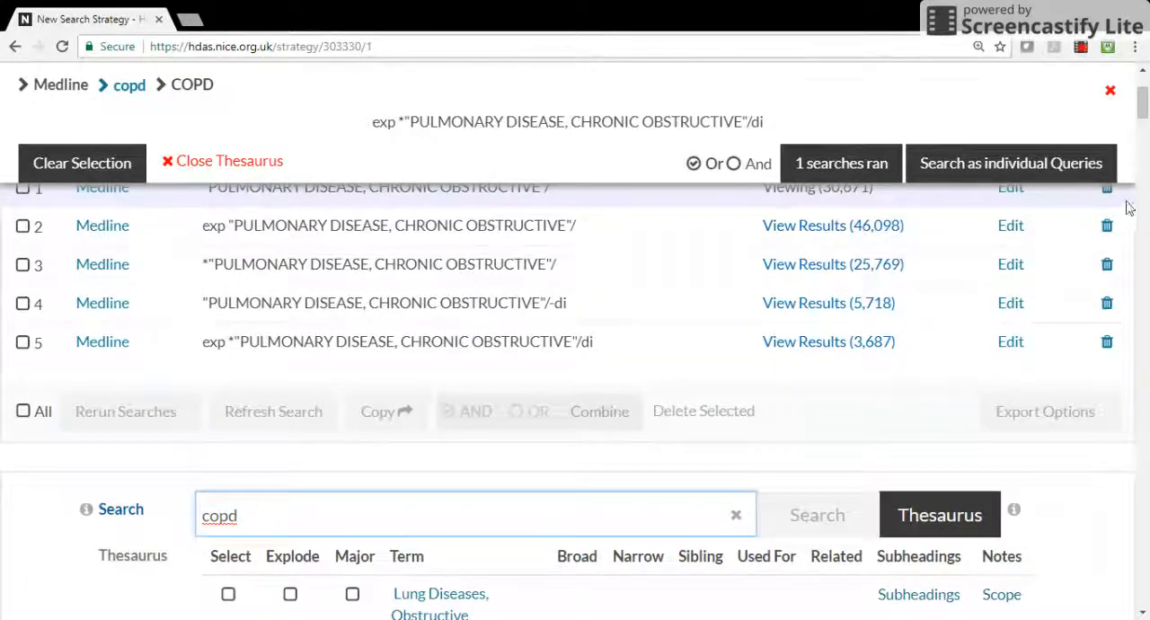
scroll(1143, 100, up, 2)
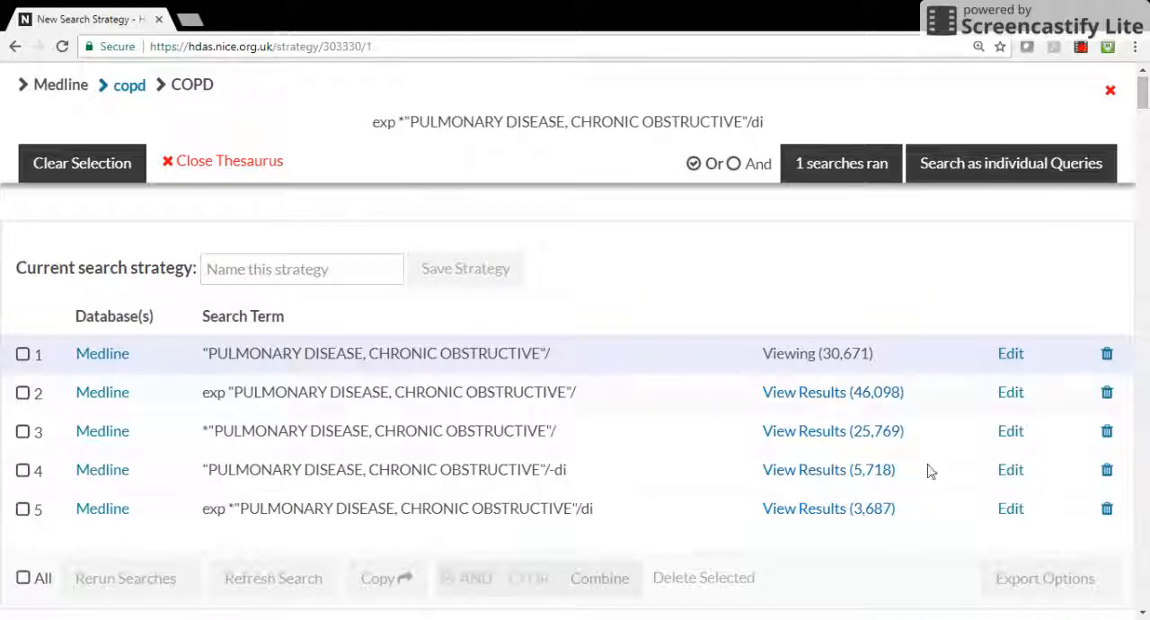